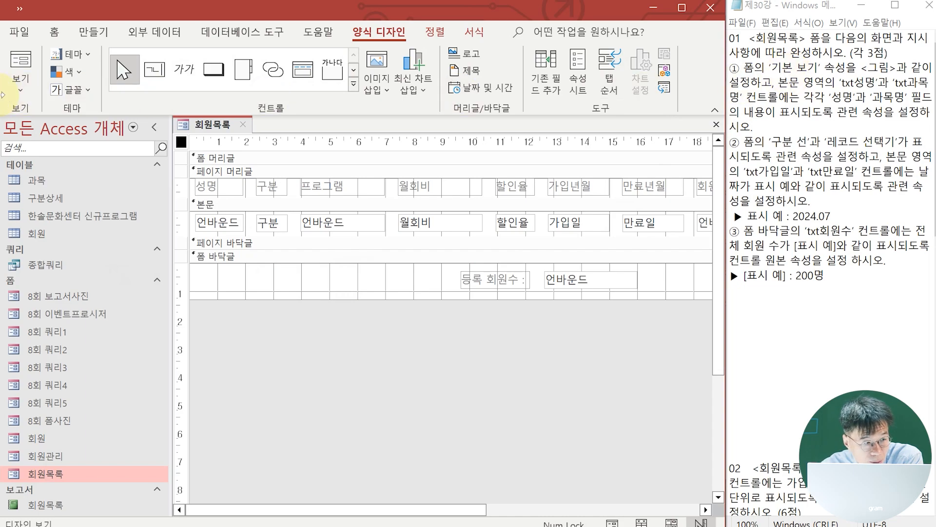
Preview the 회원목록 form in Form view and return to Design view
left_click(28, 71)
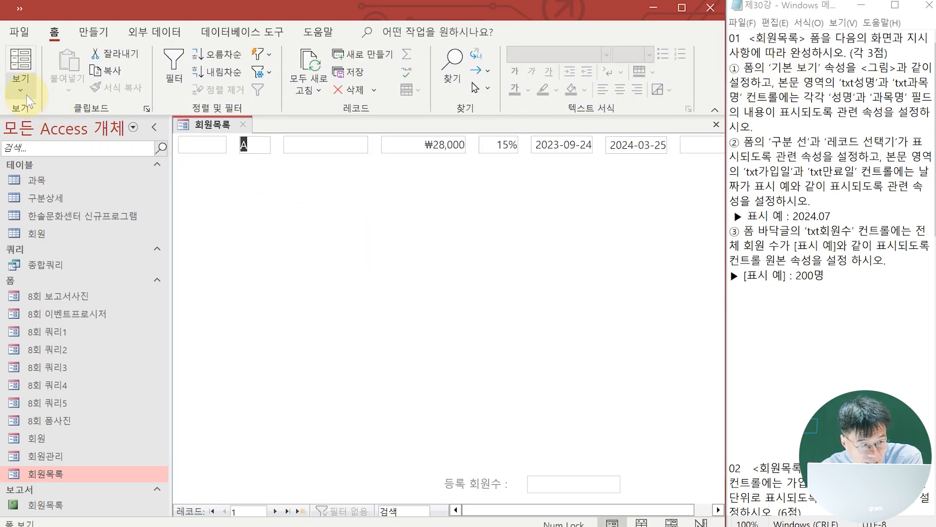
left_click(21, 81)
left_click(89, 228)
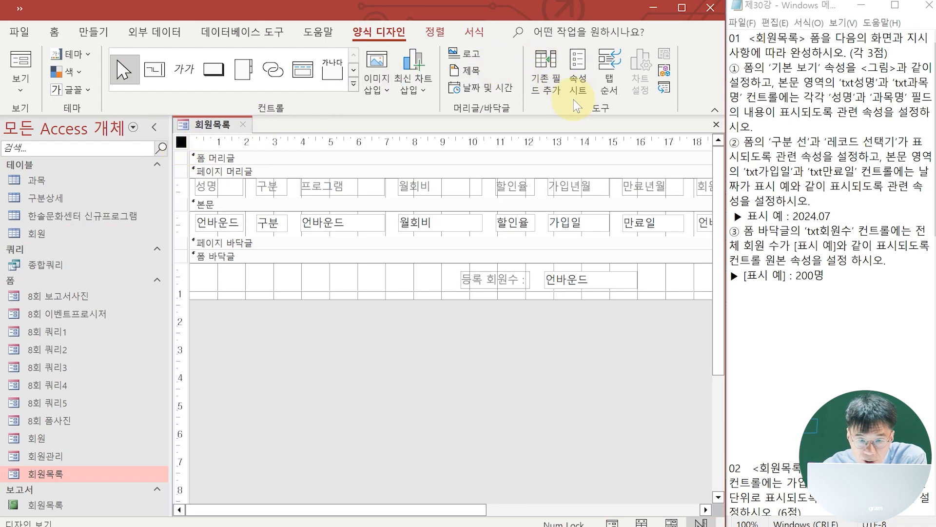
Show the form's property sheet and set its 기본 보기 (Default View) property to 연속 폼
left_click(580, 84)
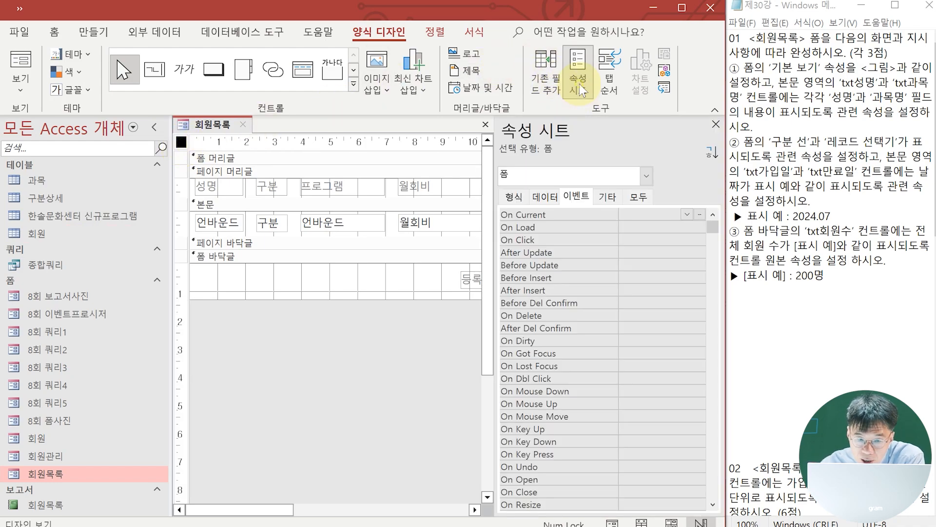
left_click(513, 197)
left_click(697, 227)
left_click(700, 227)
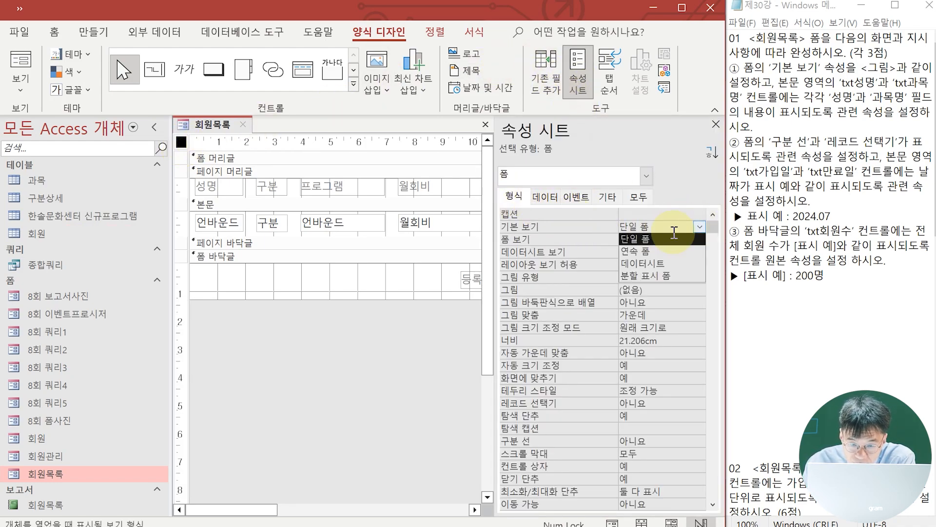
left_click(656, 251)
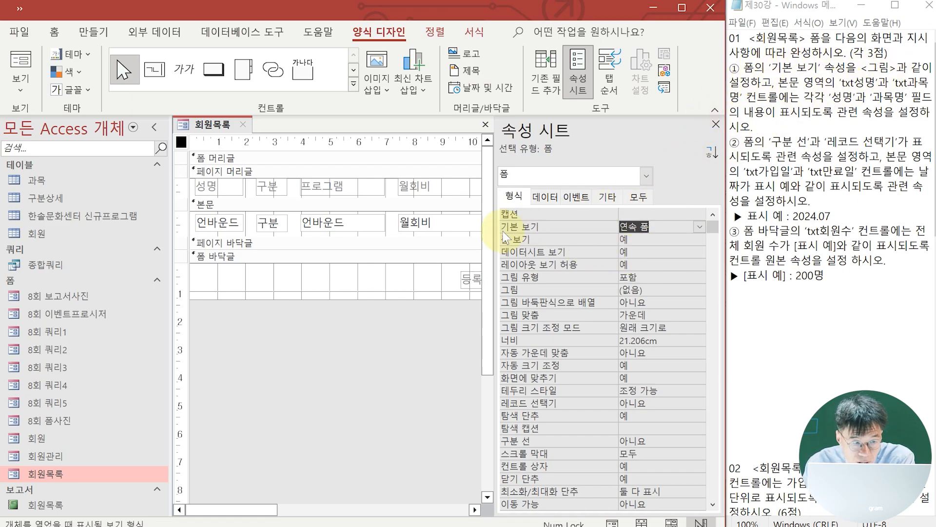
Bind the txt성명 text box in the 본문 section to the 성명 field through its 컨트롤 원본 property
left_click(218, 225)
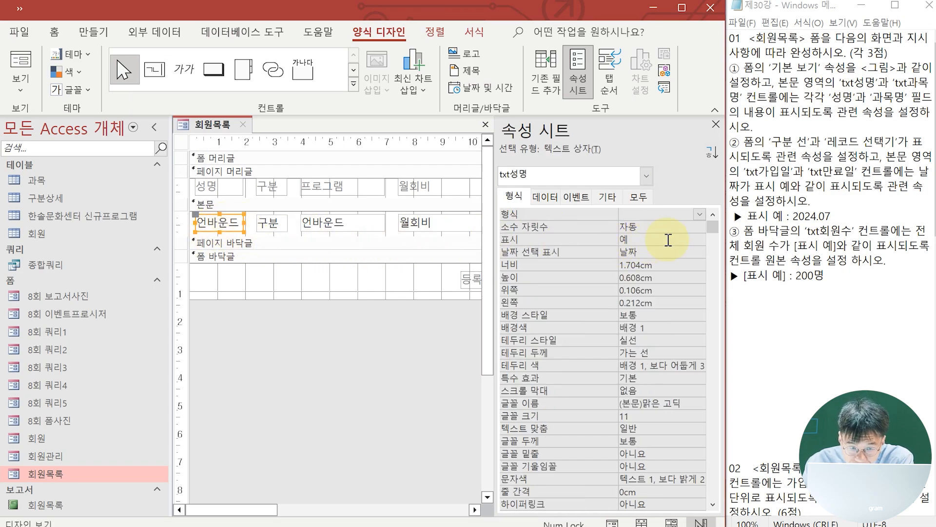
left_click(539, 203)
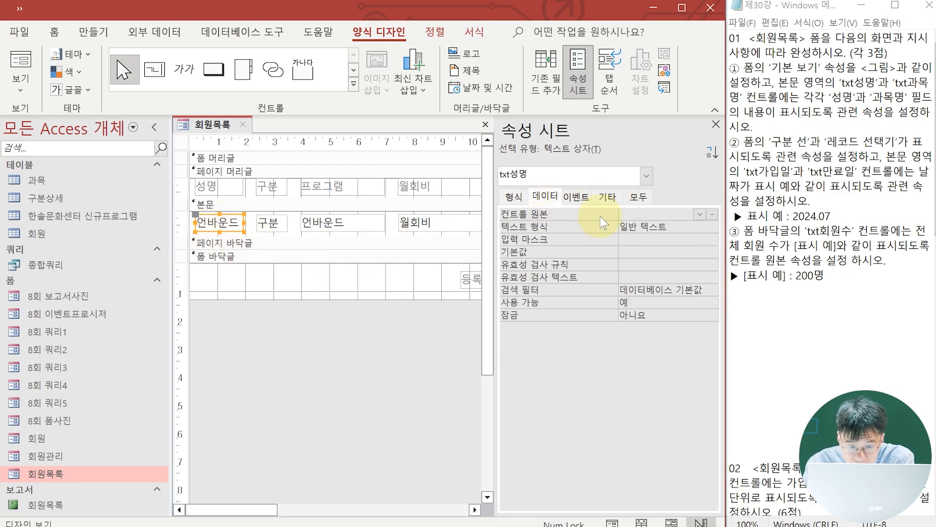
left_click(698, 215)
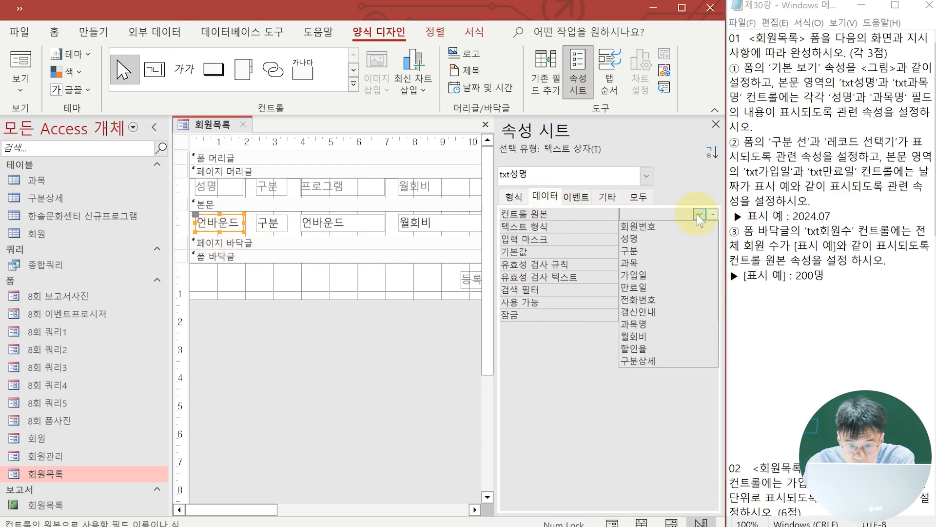
left_click(656, 240)
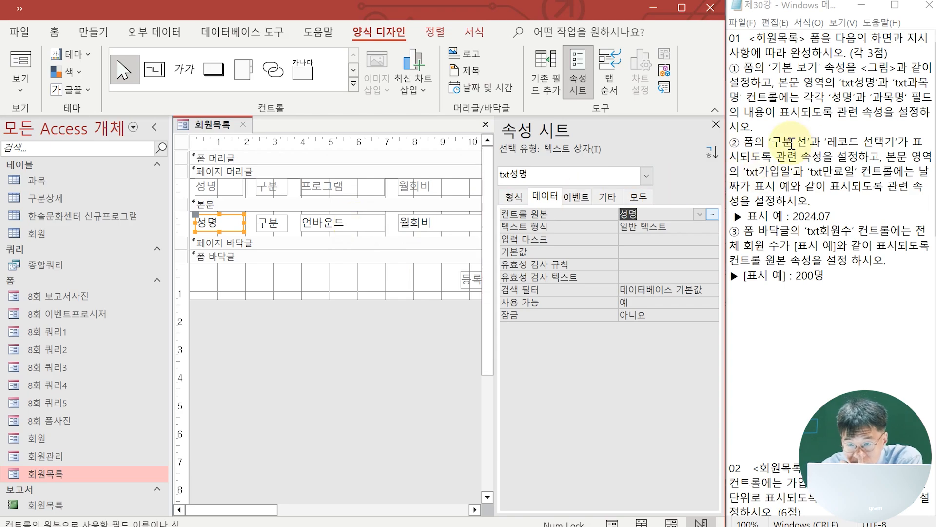
Set the 컨트롤 원본 property of the txt과목명 text box in the 본문 section to the 과목명 field
left_click_drag(882, 98, 898, 98)
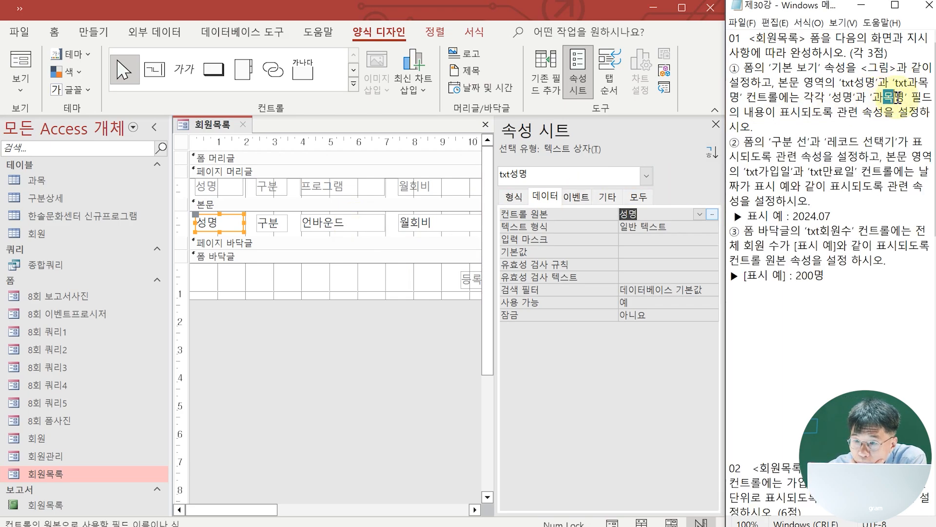
double_click(876, 99)
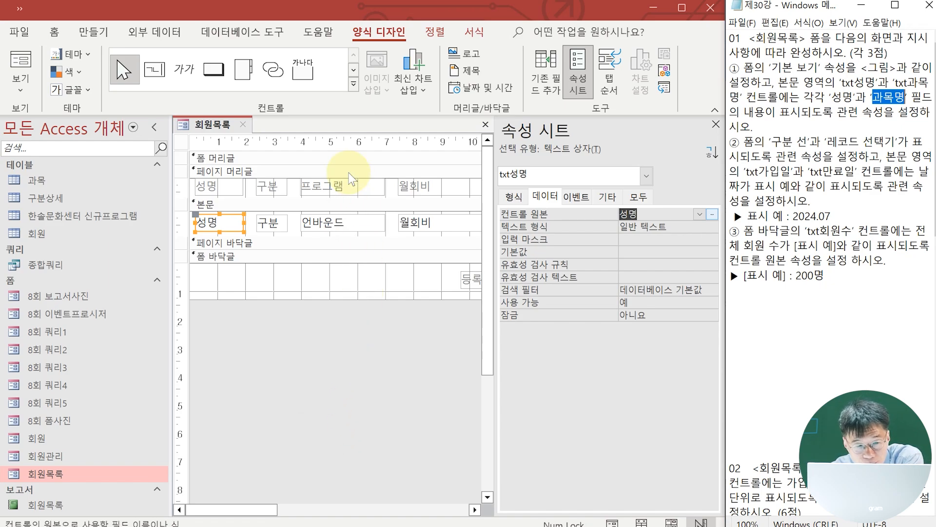
left_click(356, 223)
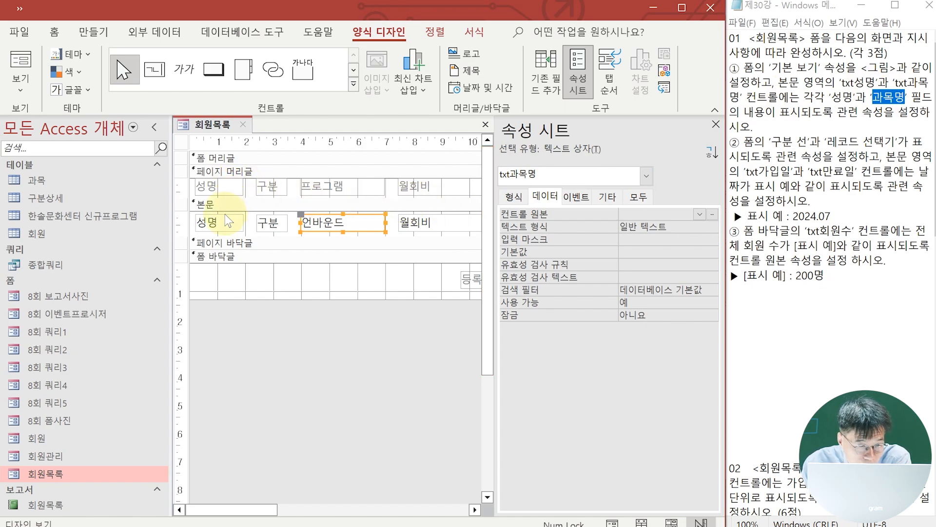
left_click_drag(275, 511, 272, 476)
left_click(341, 233)
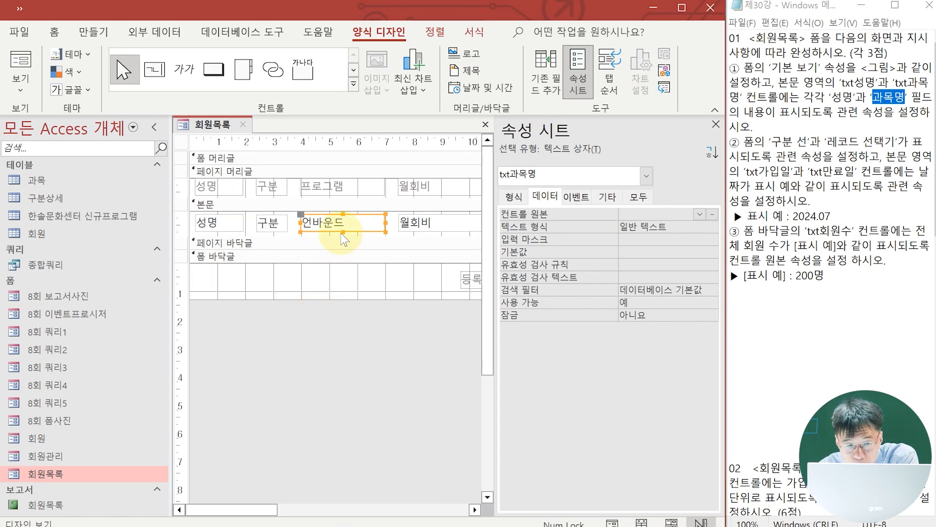
left_click(339, 194)
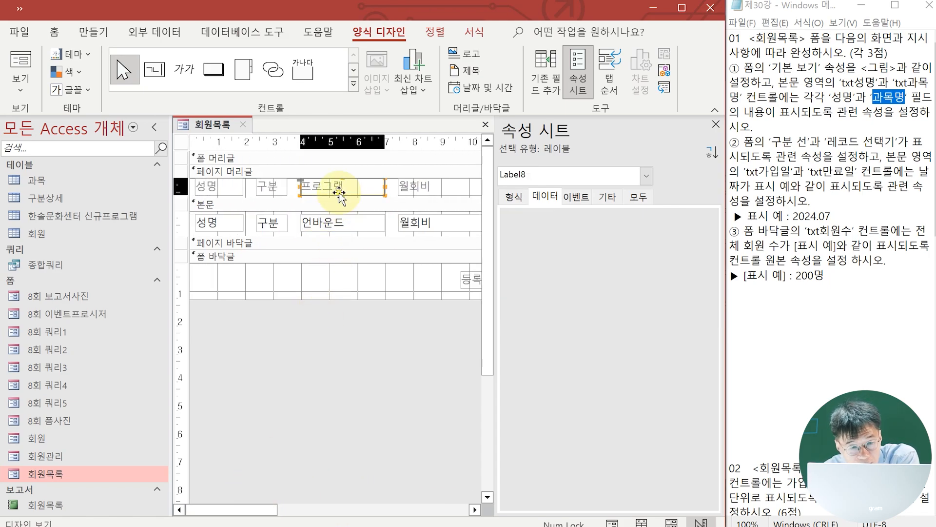
left_click(513, 200)
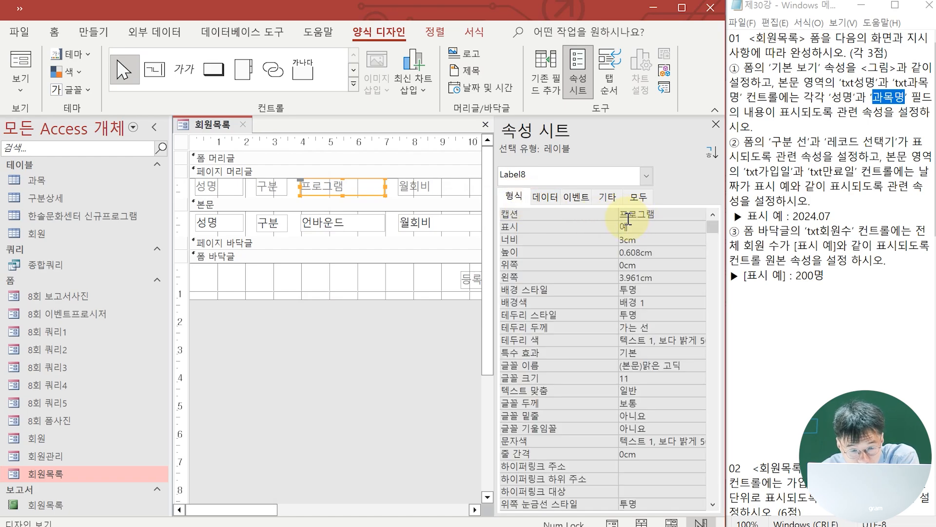
left_click(364, 223)
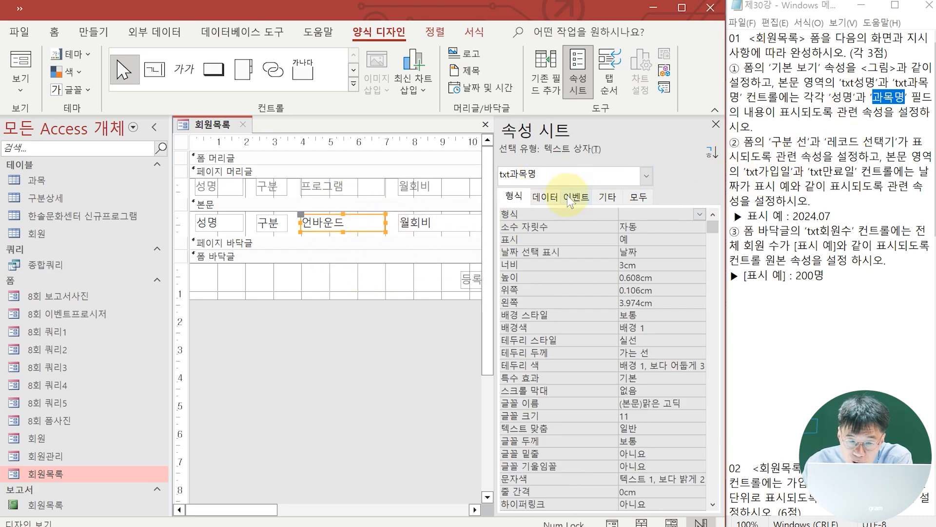
left_click(549, 198)
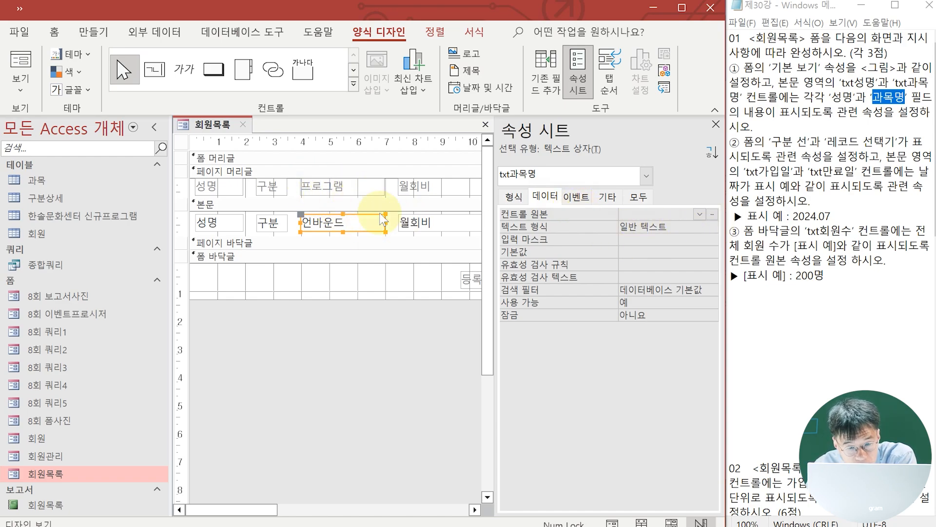
left_click(698, 215)
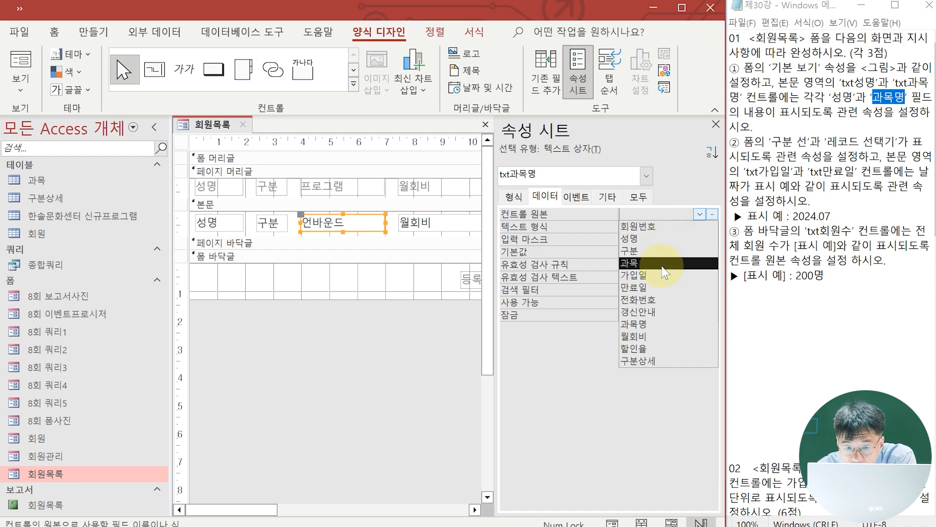
left_click(652, 324)
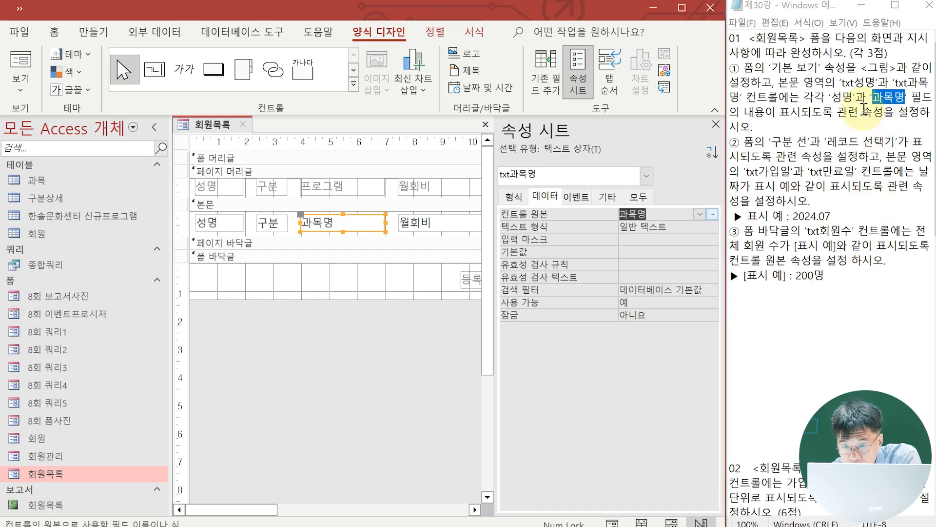
Check the 회원목록 form in Form view against the 8회 폼사진 reference form, and return to its Design view
left_click(24, 60)
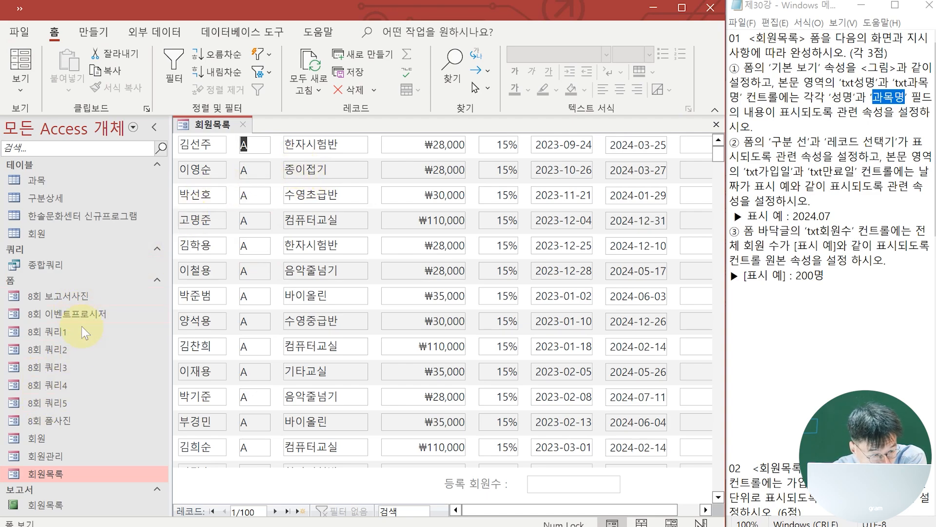
double_click(58, 422)
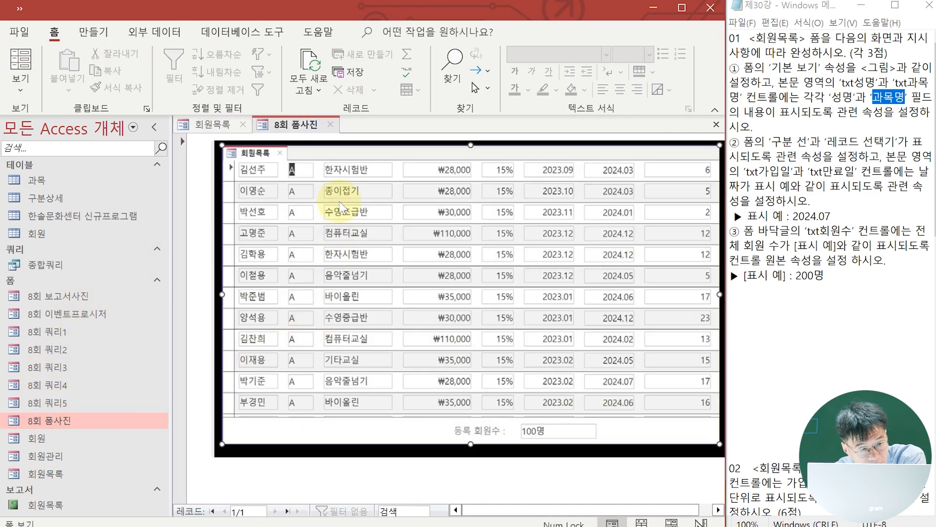
left_click(205, 125)
left_click(12, 92)
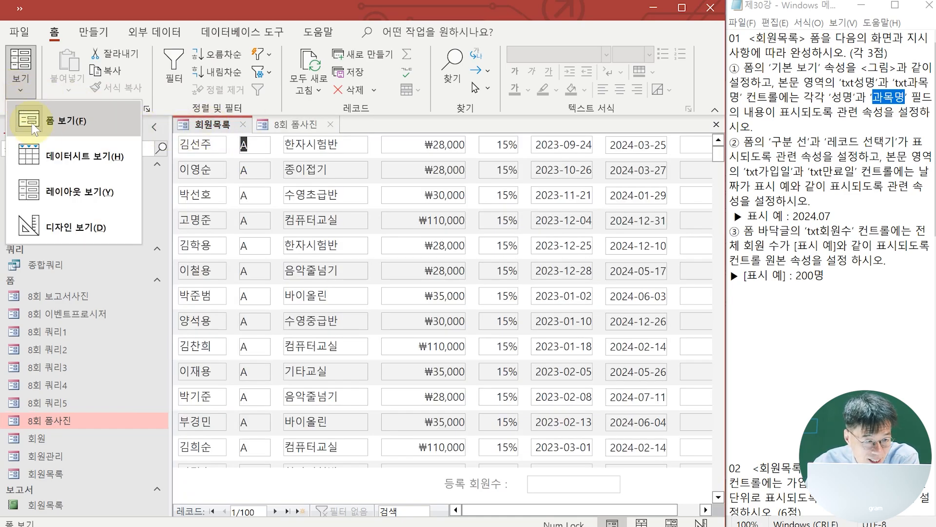
left_click(60, 226)
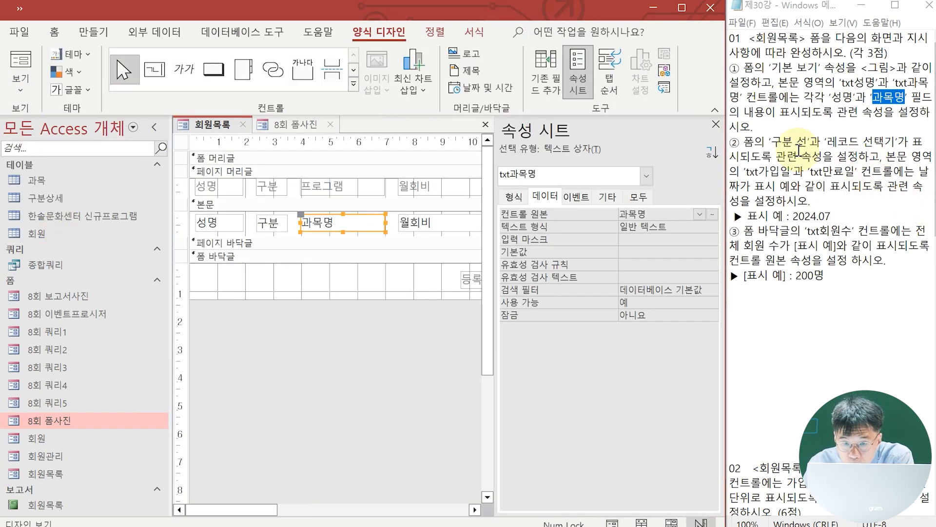
Set the form's 구분 선 and 레코드 선택기 properties to 예
left_click(182, 143)
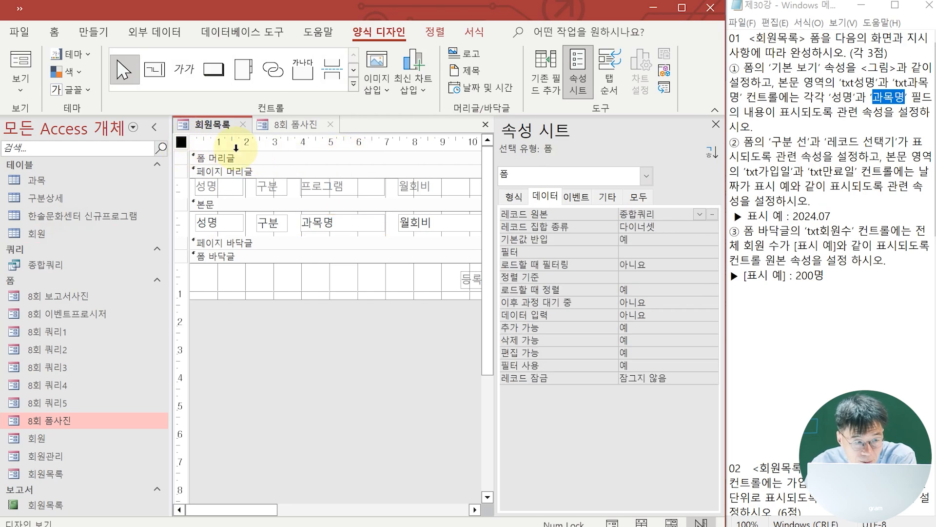
left_click(643, 197)
left_click(649, 479)
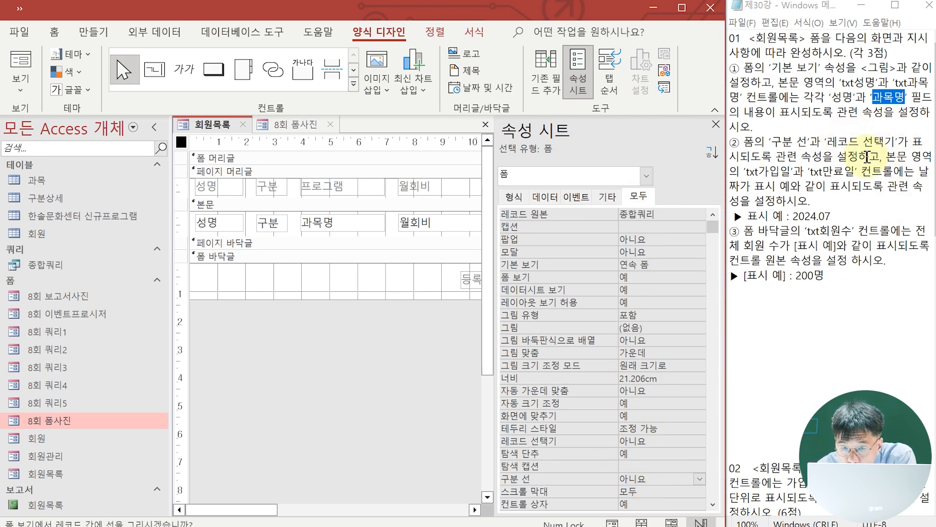
left_click(700, 478)
left_click(680, 491)
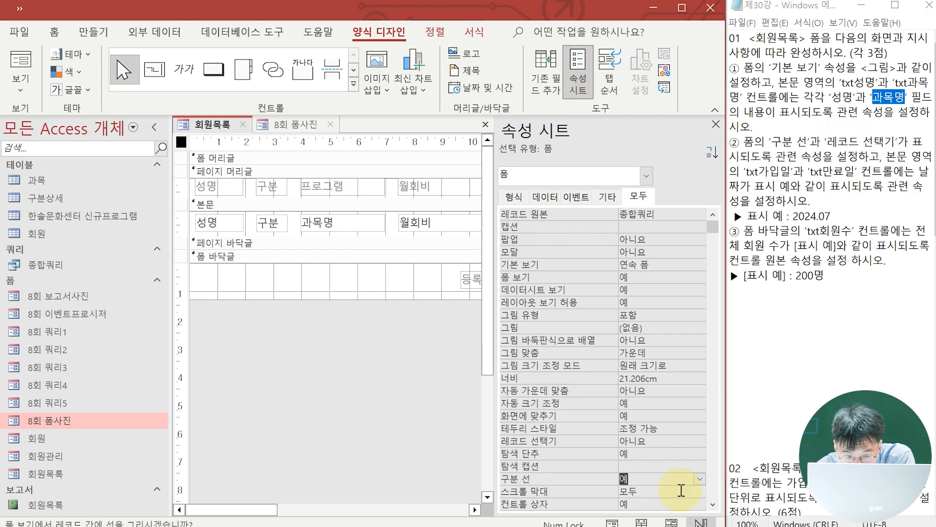
left_click(658, 441)
left_click(699, 441)
left_click(693, 453)
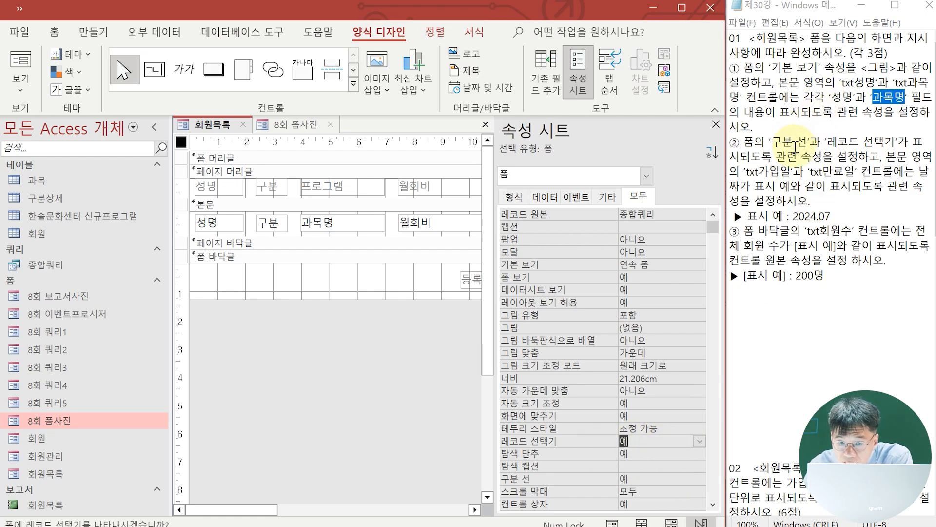
Locate the txt가입일 and txt만료일 controls, examine how their dates display in Form view, and return to Design view
left_click_drag(776, 157, 867, 171)
left_click(795, 172)
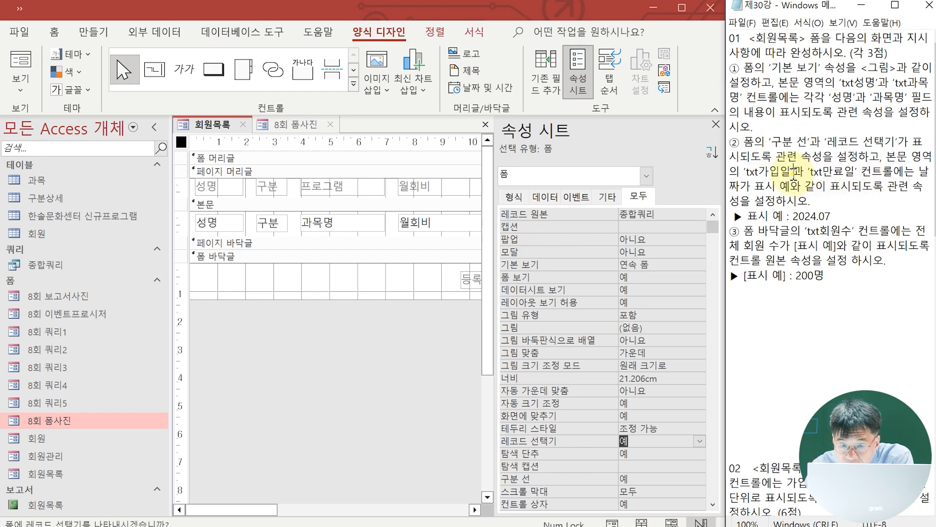
left_click_drag(753, 172, 872, 172)
left_click_drag(273, 508, 438, 509)
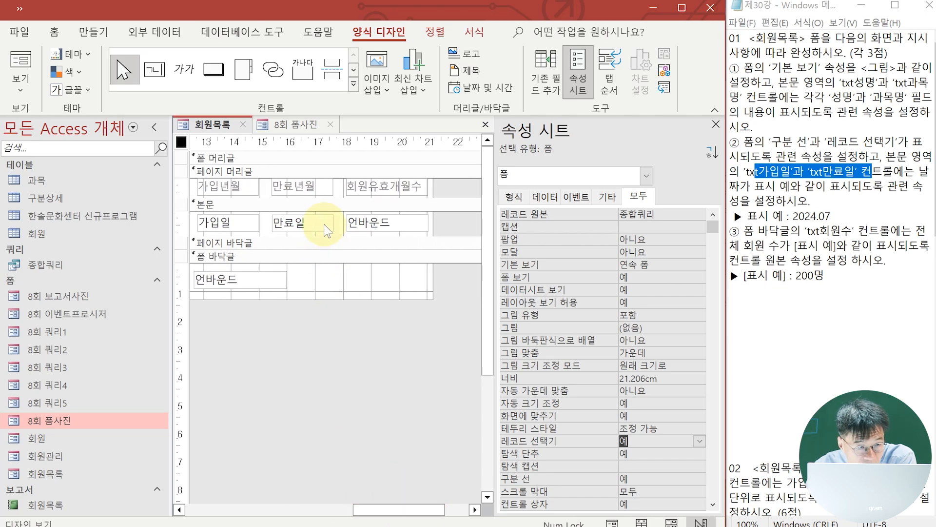
left_click(239, 223)
left_click(299, 227)
left_click(240, 223)
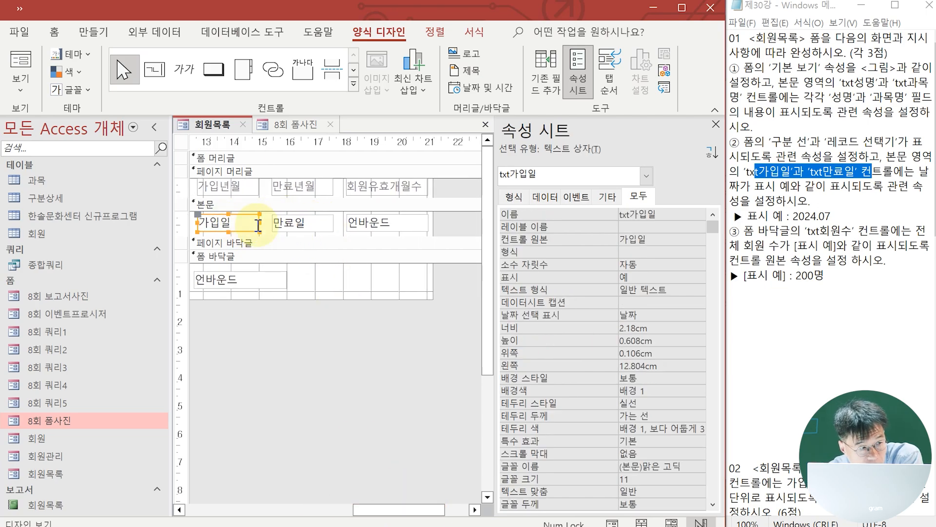
left_click(9, 66)
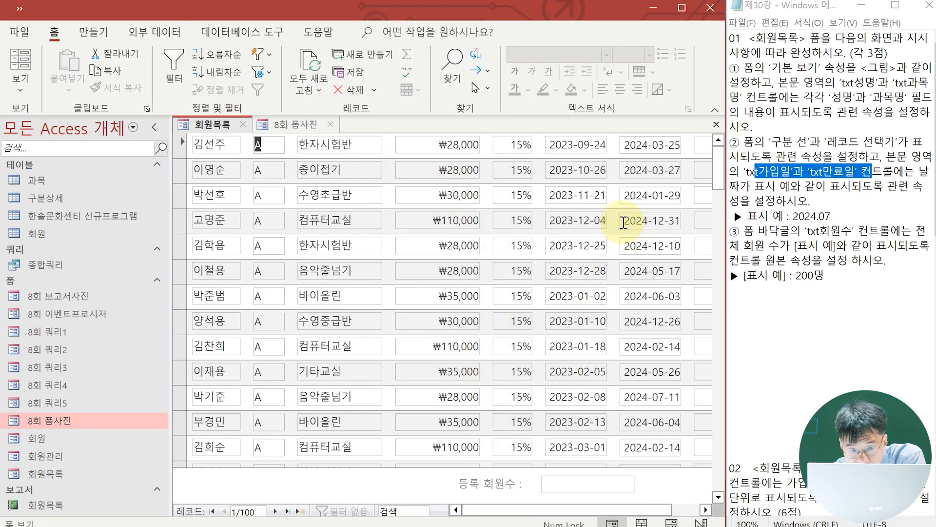
left_click(20, 91)
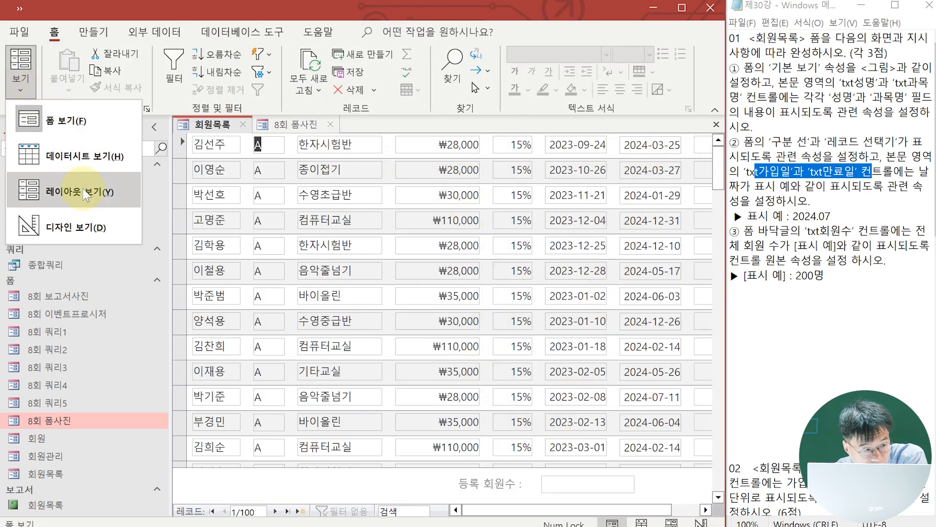
left_click(82, 225)
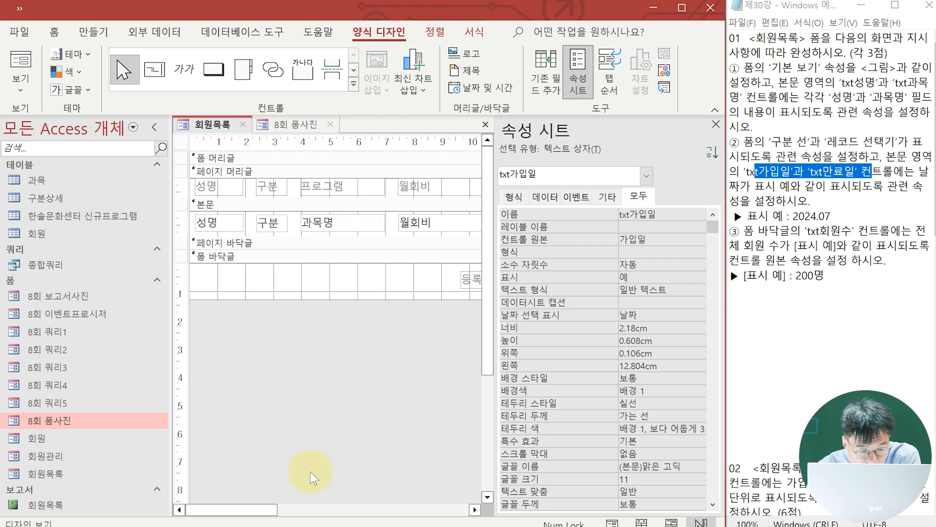
Set the 형식 property of the txt가입일 text box to yyyy.mm, checking it in Form view before returning to Design view
left_click_drag(270, 505, 383, 509)
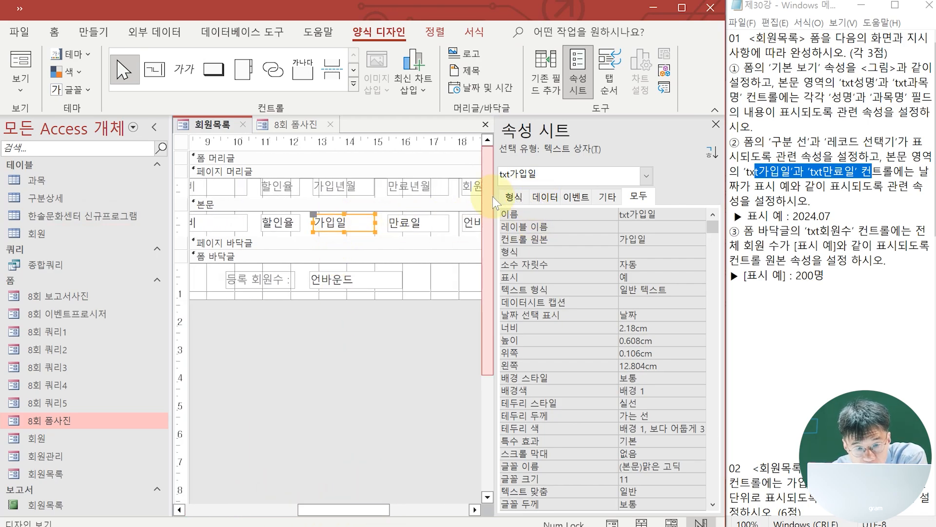
left_click(514, 196)
left_click(629, 215)
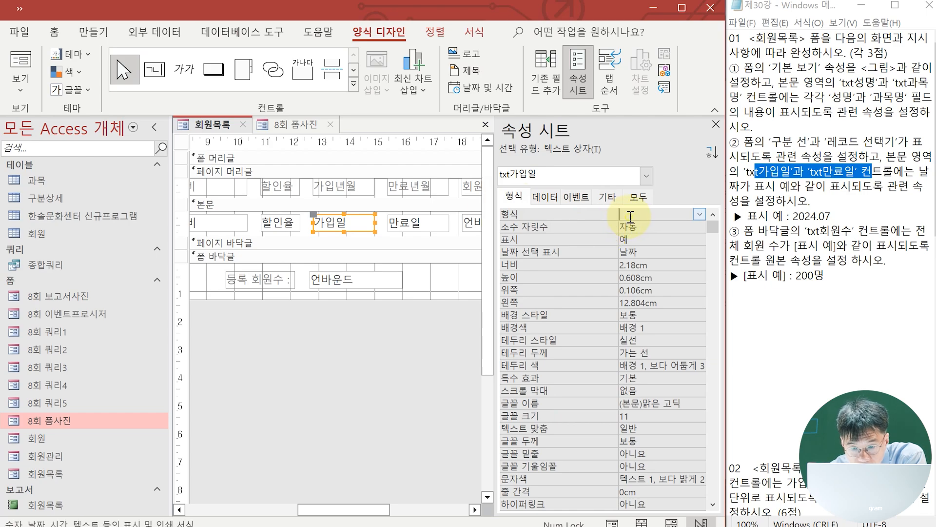
left_click(700, 215)
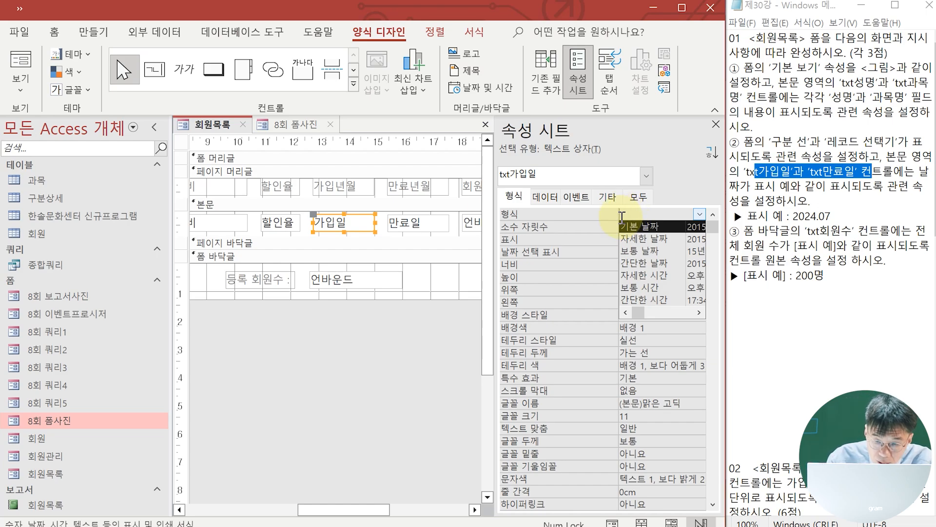
type("yyyy.mm")
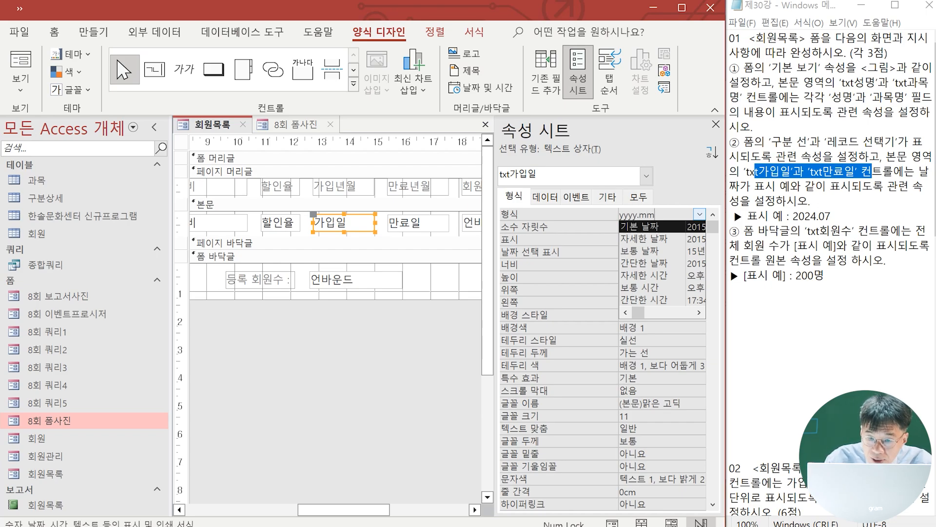
key("Return")
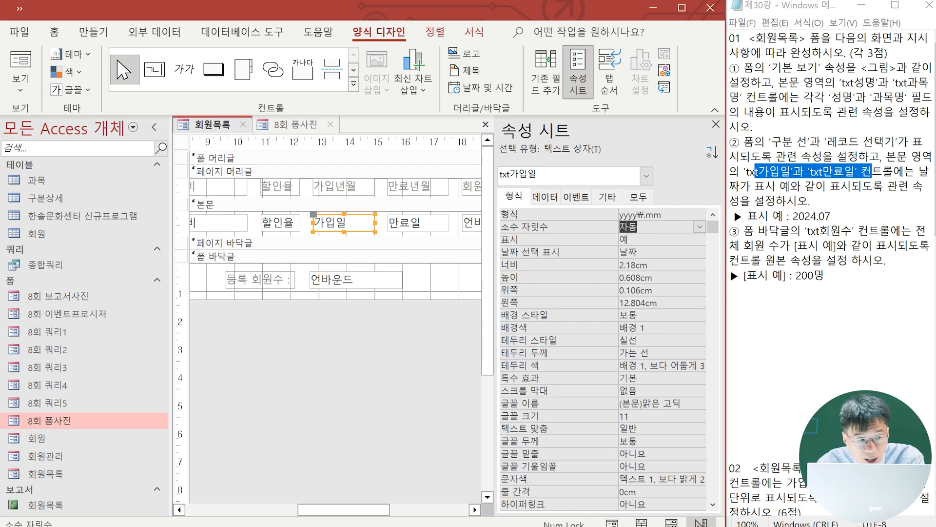
left_click(19, 63)
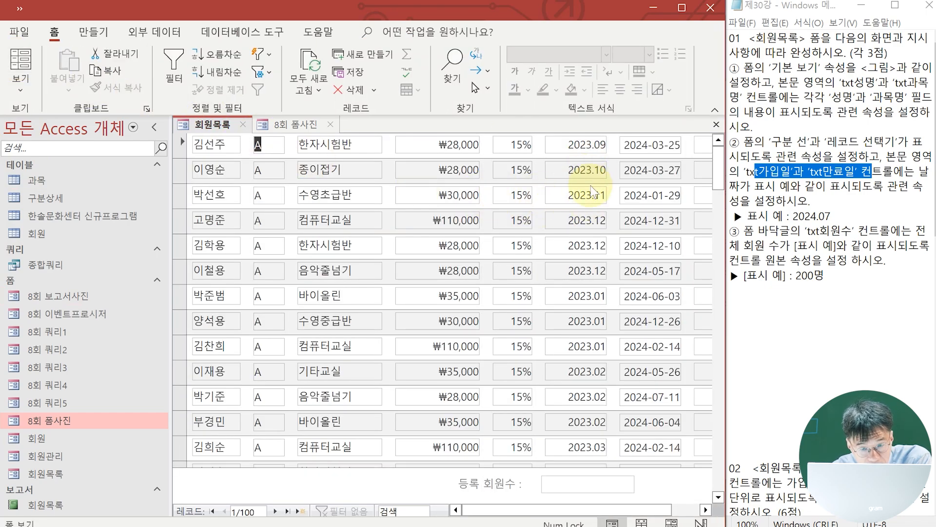
left_click(30, 82)
left_click(55, 229)
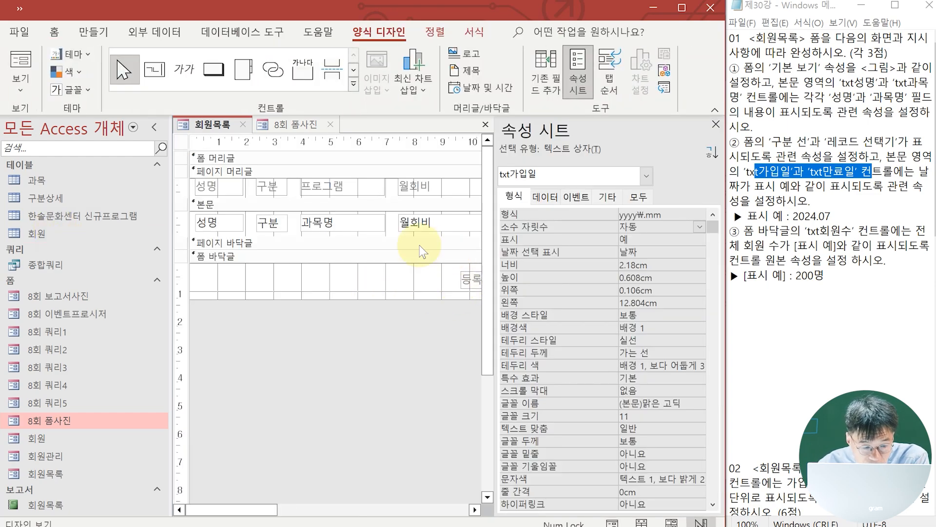
Set the 형식 property of the txt만료일 text box to yyyy.mm, checking it in Form view before returning to Design view
left_click_drag(241, 510, 380, 507)
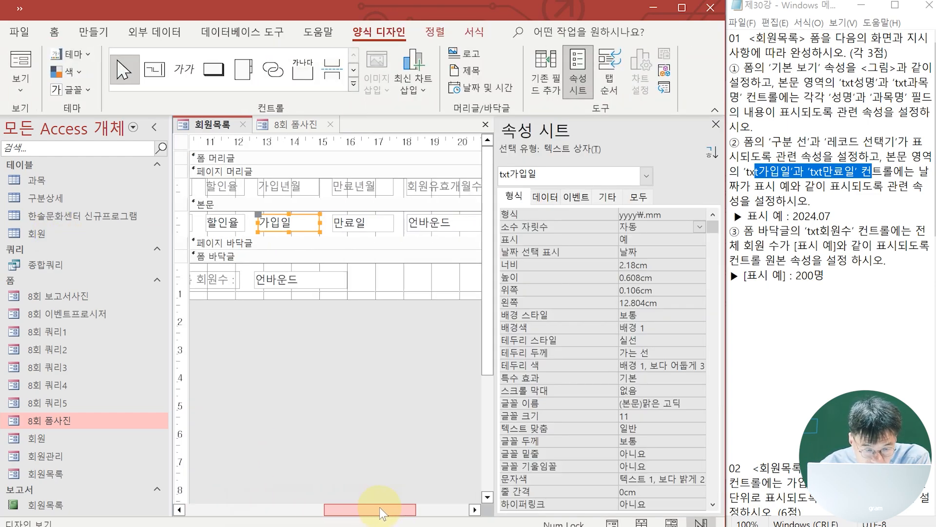
left_click(374, 220)
left_click(648, 217)
type("ㅛㅛㅛㅛ")
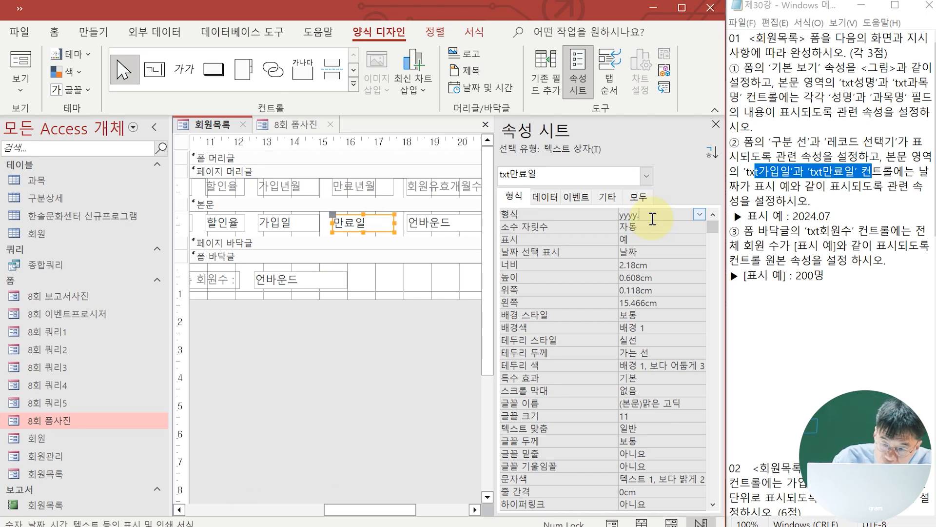
key("Return")
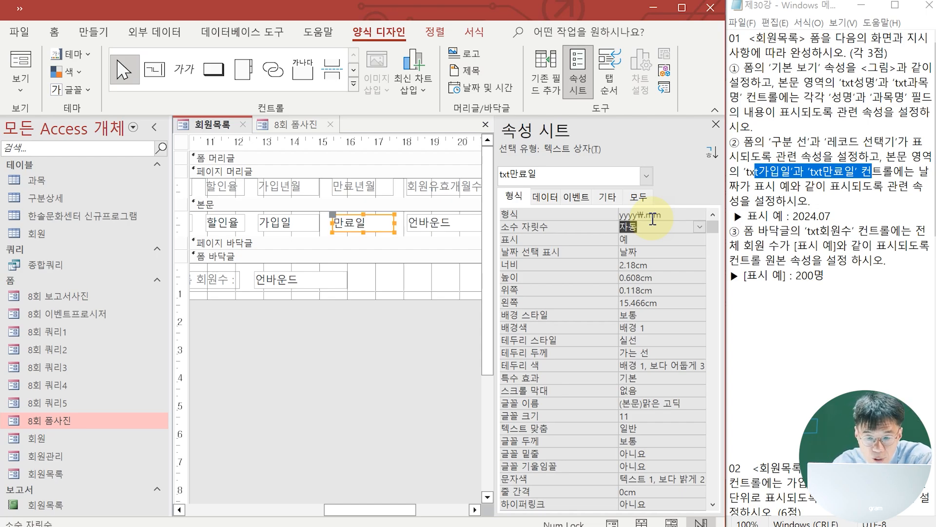
left_click(548, 197)
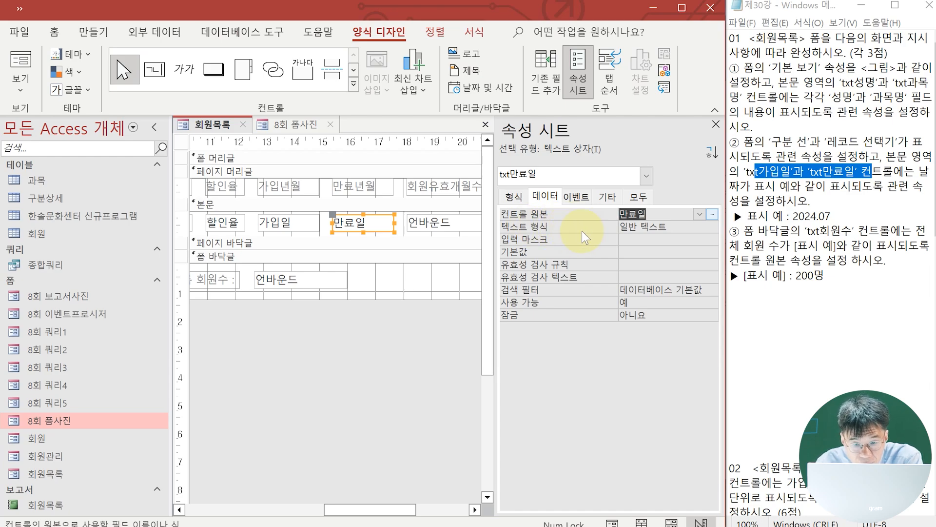
left_click(514, 197)
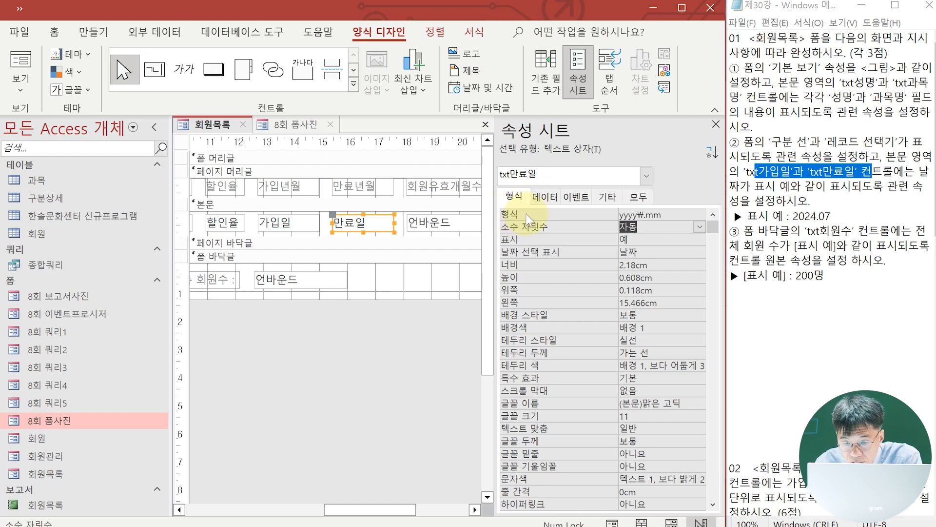
left_click(27, 72)
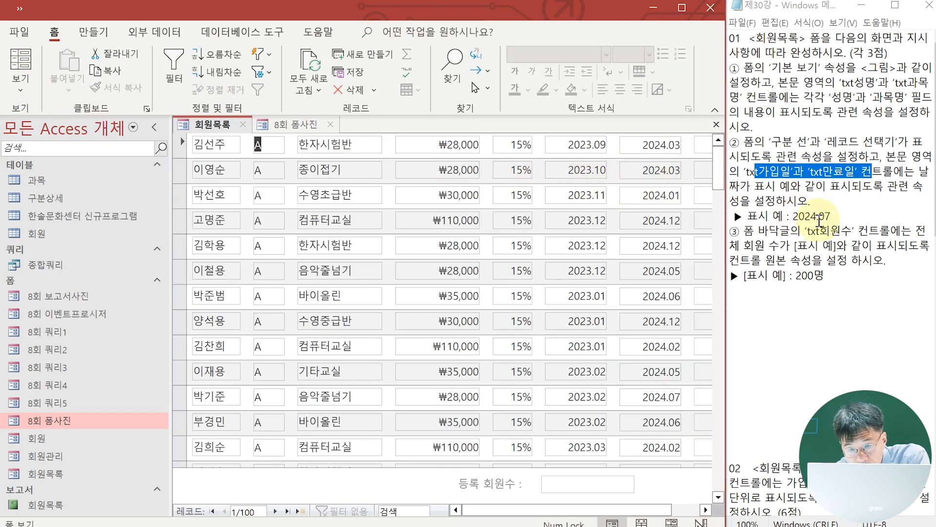
left_click(20, 88)
left_click(79, 228)
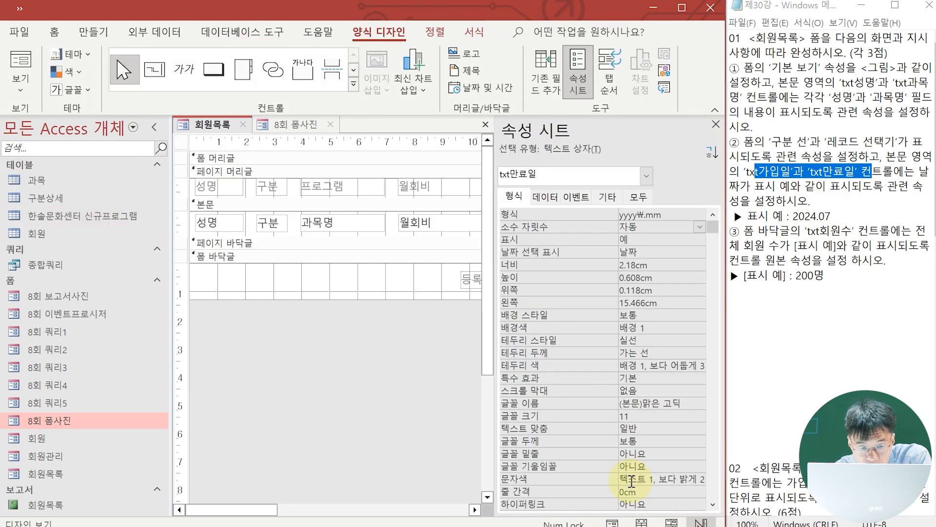
Set the txt회원수 text box in the 폼 바닥글 section to the expression =Count(*) & "명"
left_click_drag(266, 508, 408, 507)
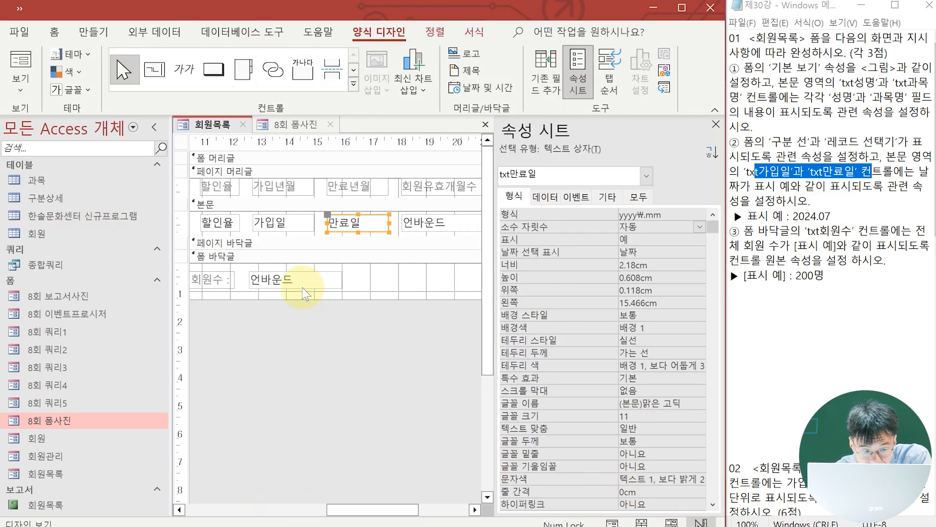
left_click(294, 281)
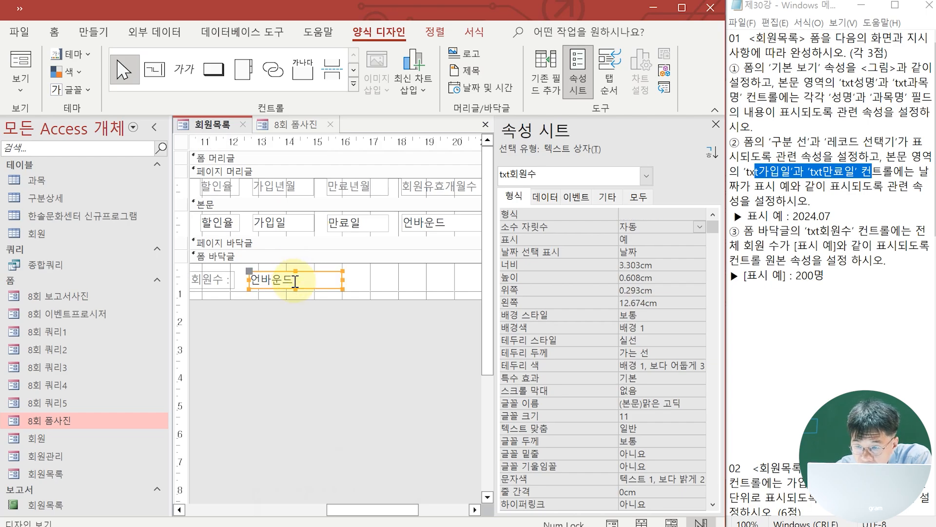
left_click(291, 281)
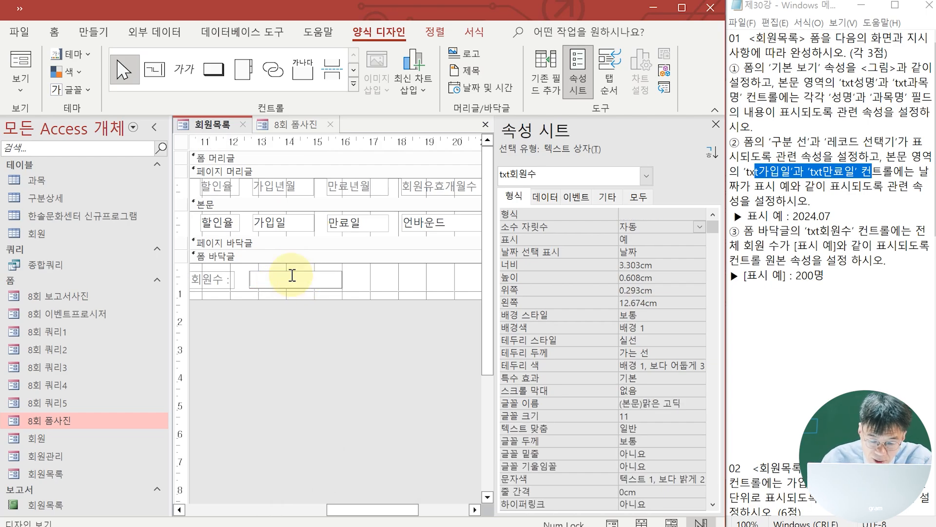
type("=count(*")
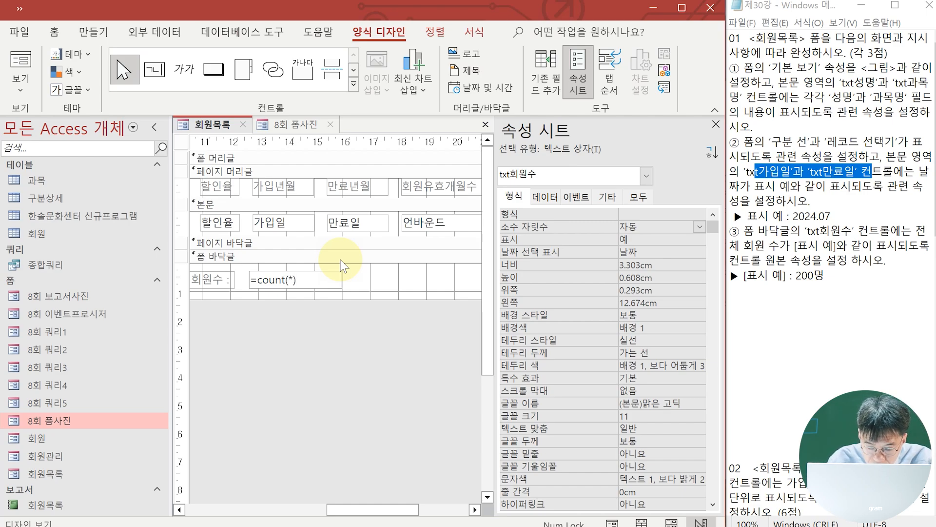
type("\"명")
key("Return")
Compare the 회원목록 form in Form view with the 8회 폼사진 reference, and close both forms with 회원목록 saved
left_click(35, 79)
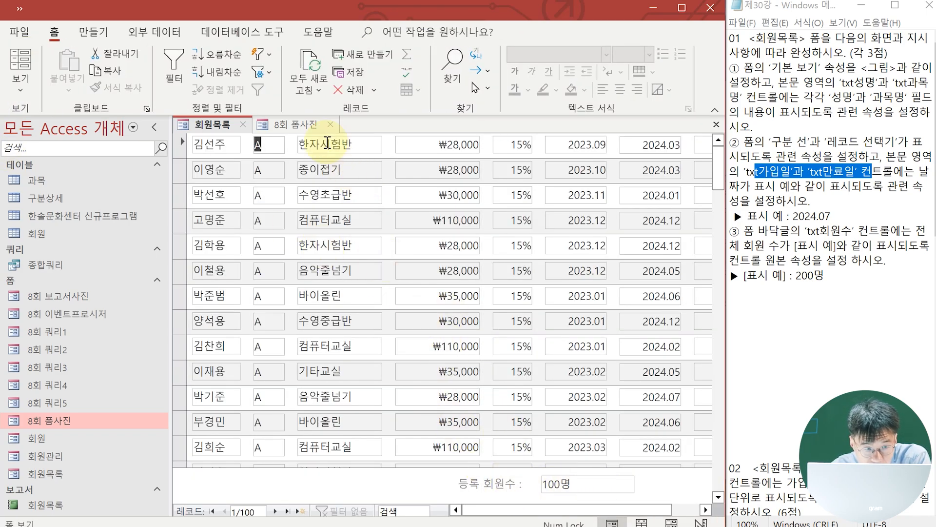
left_click(305, 126)
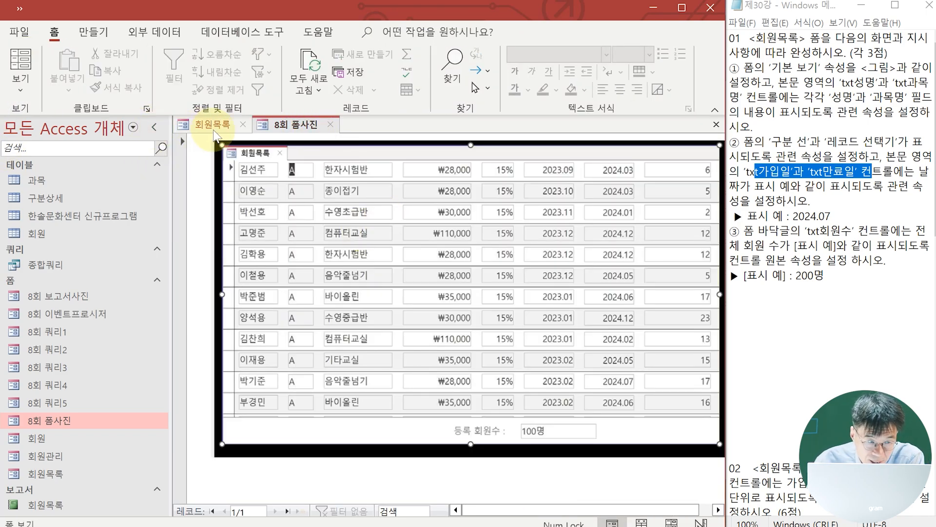
left_click(218, 127)
left_click(330, 124)
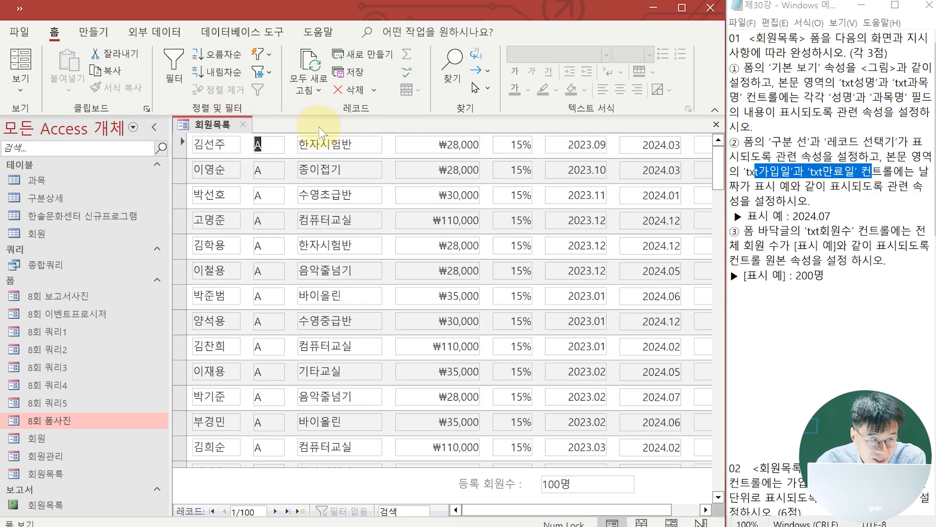
left_click(20, 8)
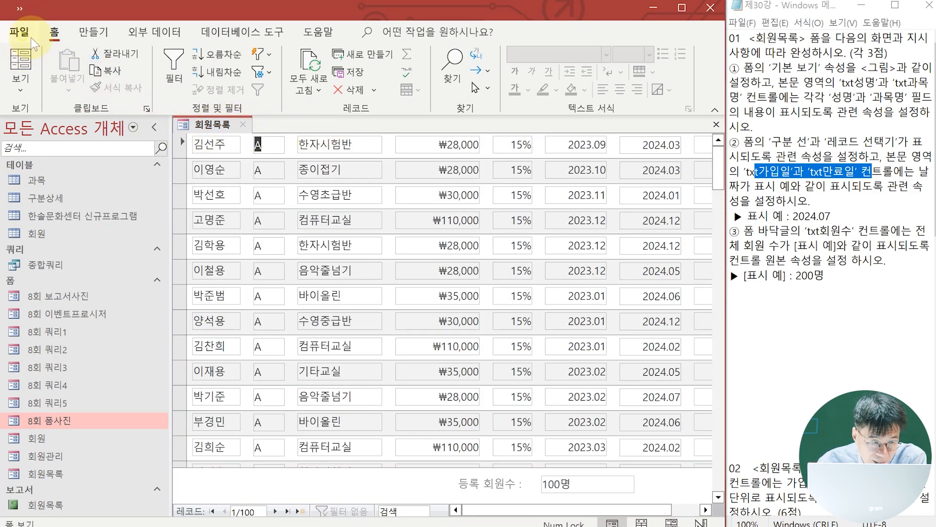
left_click(242, 125)
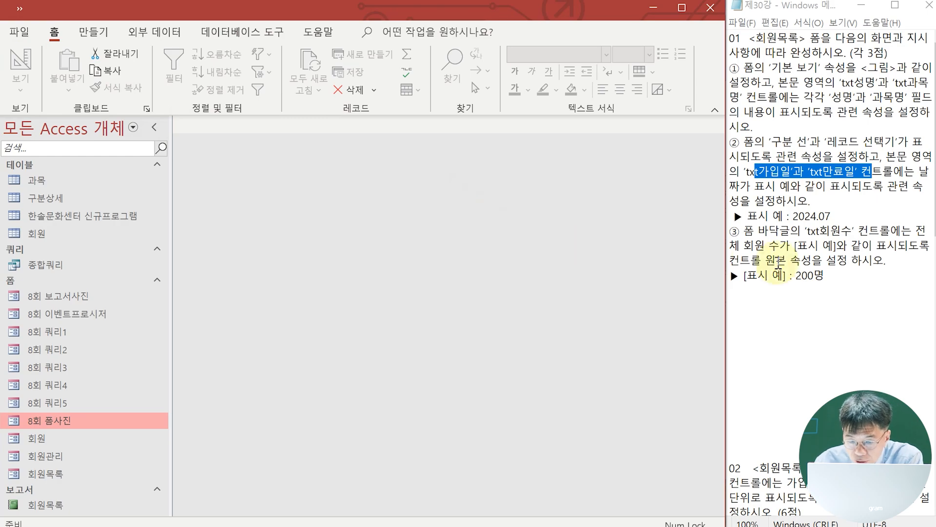
Bring task 02 of the exam instructions into view and open the 회원목록 form in Design view
scroll(807, 254, "down", 8)
scroll(808, 249, "down", 1)
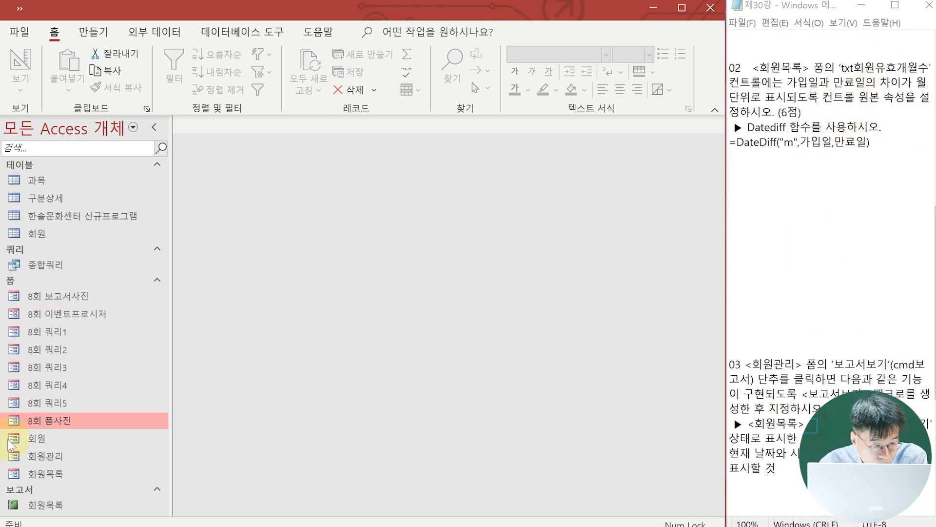
right_click(51, 474)
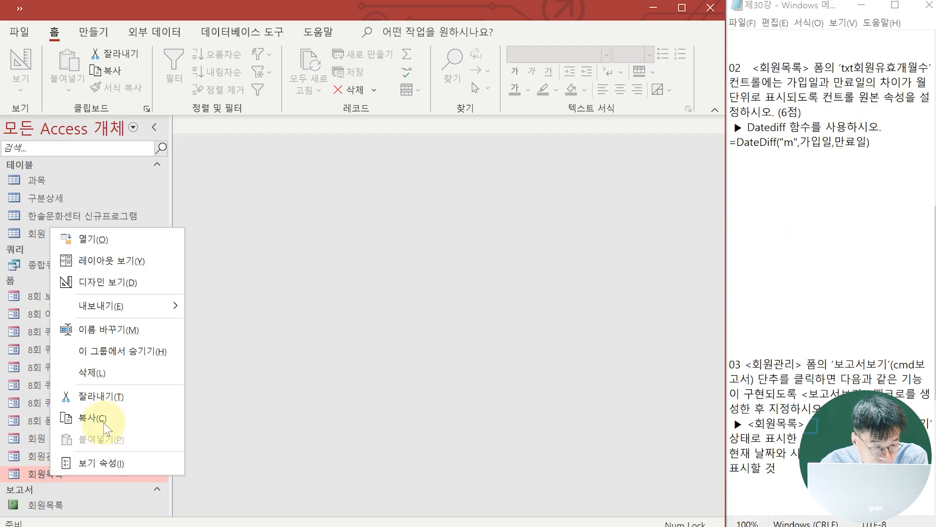
left_click(108, 282)
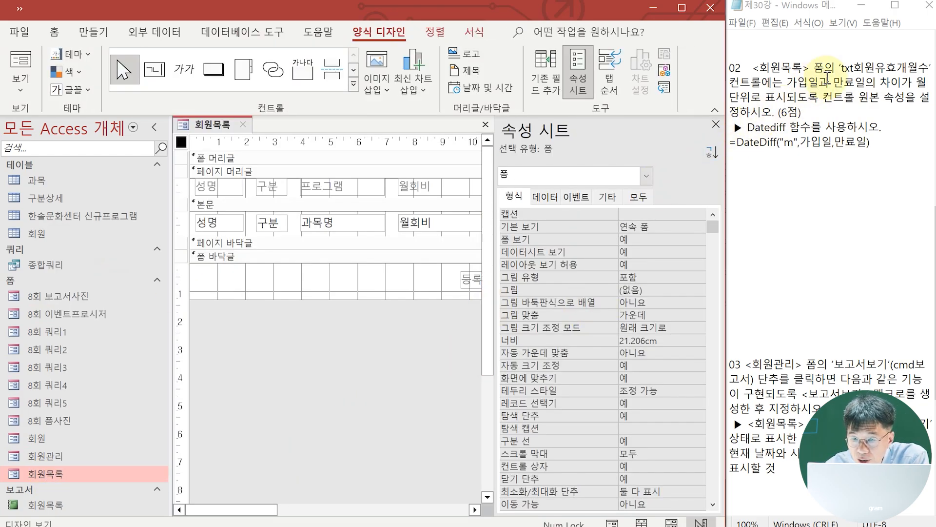
Set the control source of the txt회원유효개월수 text box to =DateDiff("m",[가입일],[만료일]) and display the form in Form view
left_click_drag(238, 517, 421, 509)
left_click(348, 227)
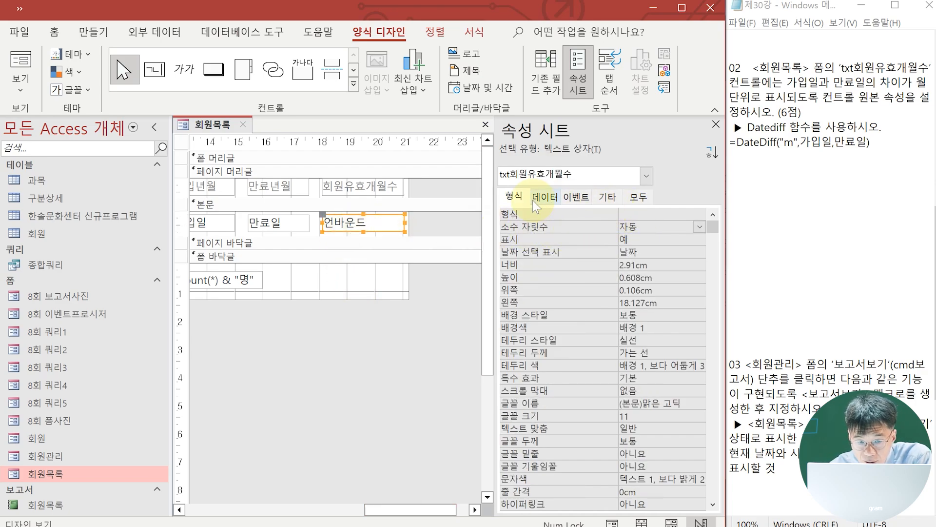
left_click(545, 196)
left_click(632, 215)
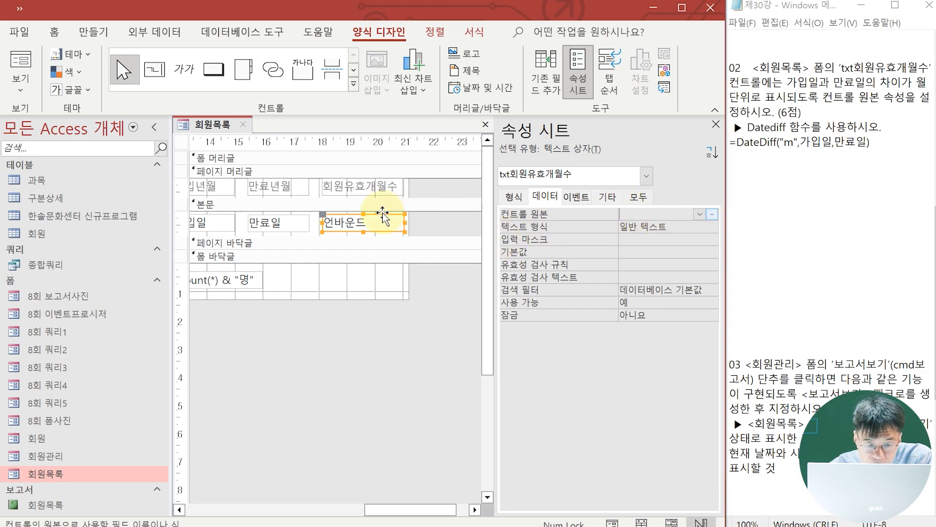
left_click(347, 222)
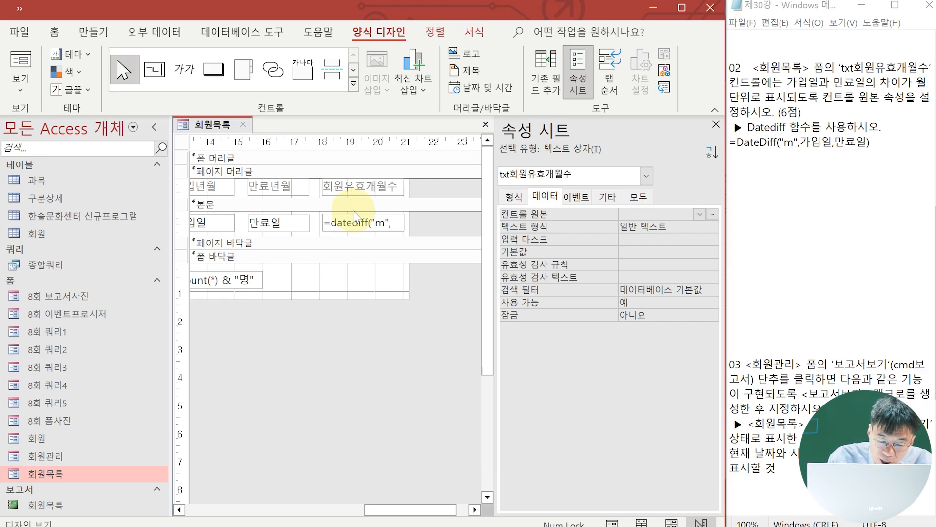
type("가입")
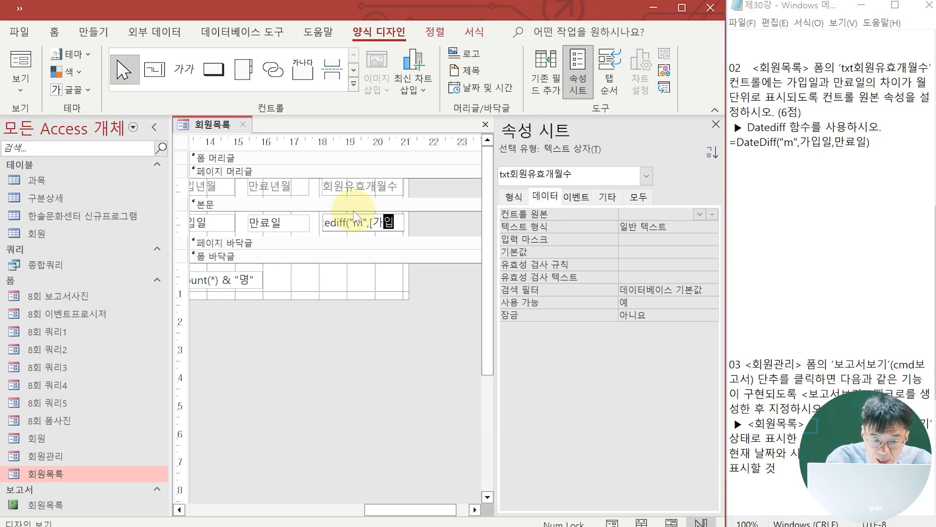
type("일],[")
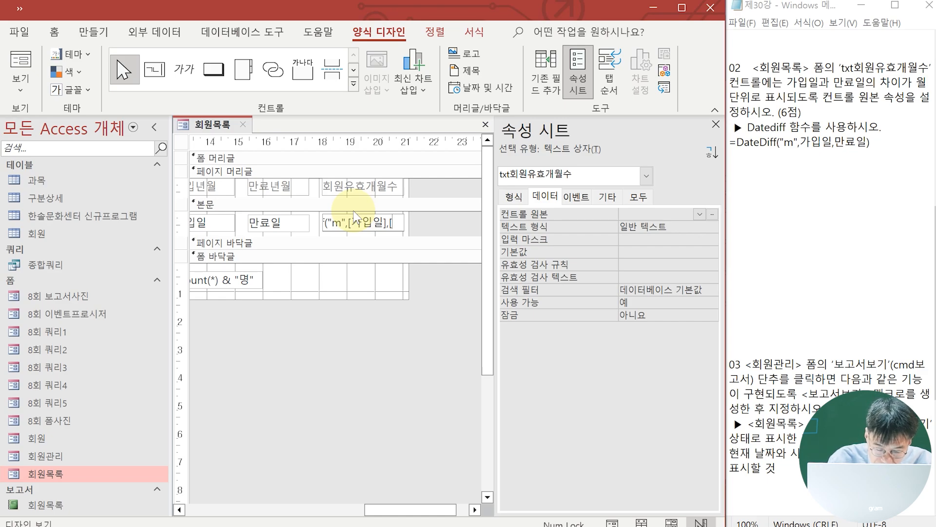
type("만ㄹ")
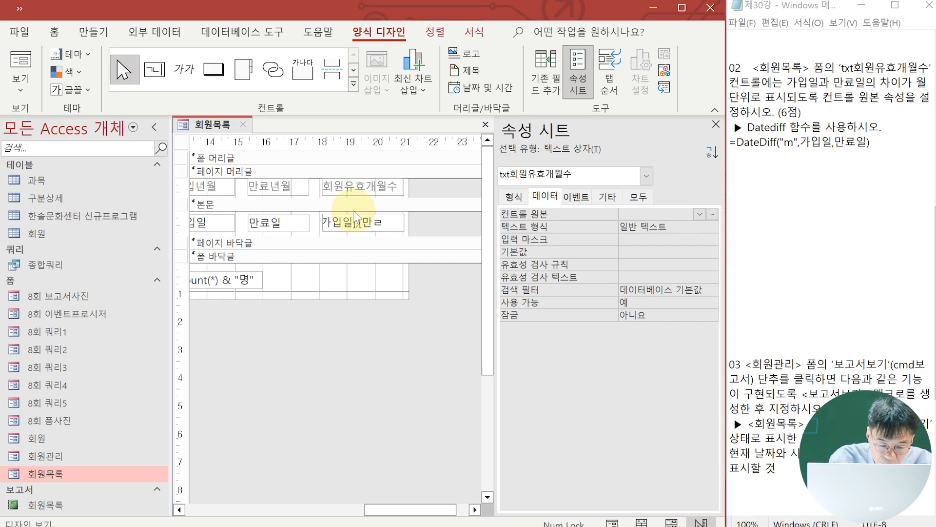
type("일")
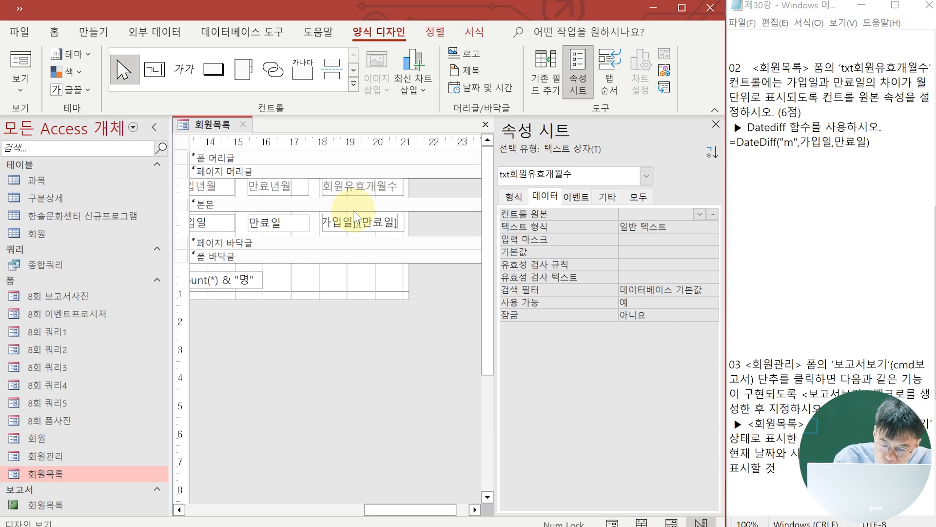
key("Return")
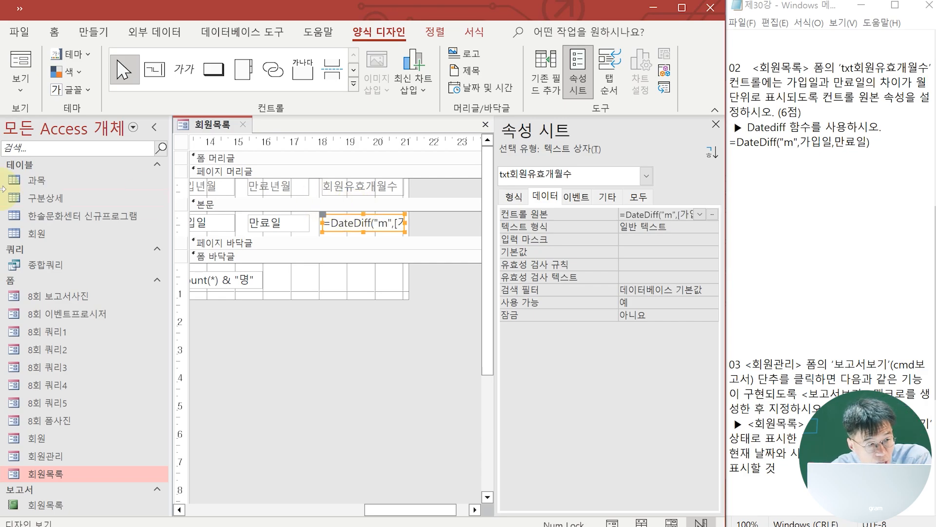
left_click(21, 67)
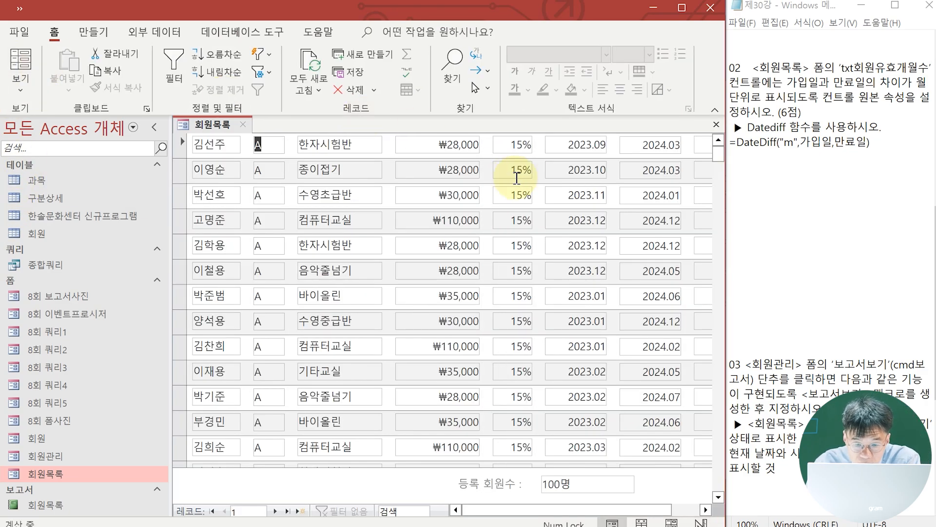
Compare the 회원목록 form's valid-months column with the 8회 폼사진 reference, switch the reference to Design view and return to 회원목록
left_click_drag(576, 510, 604, 517)
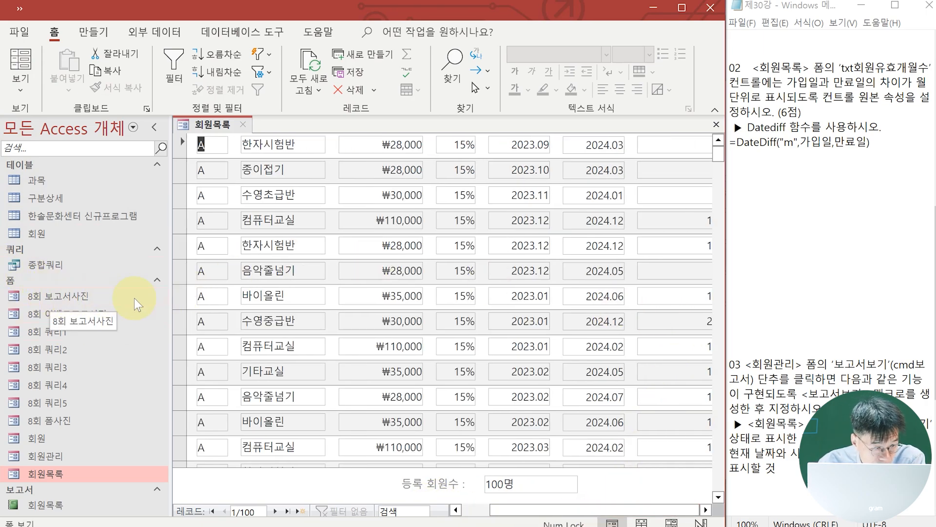
double_click(62, 422)
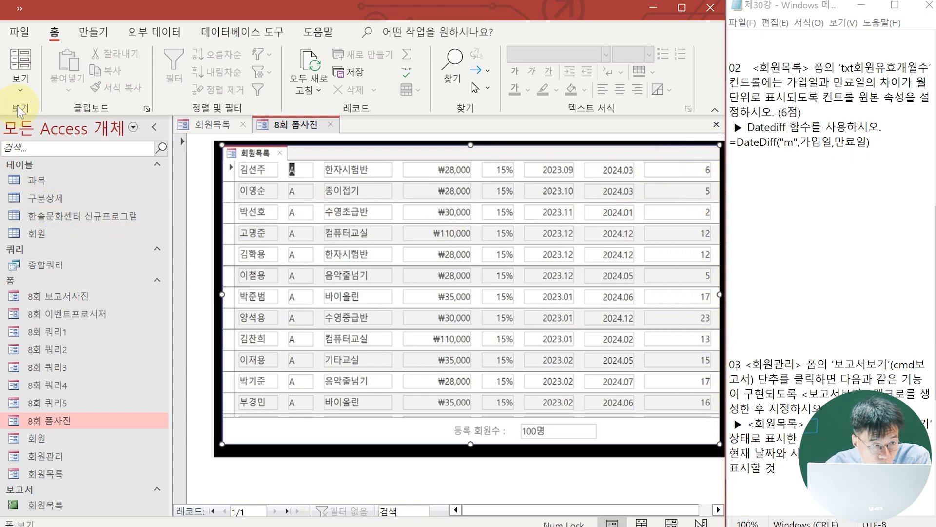
left_click(20, 84)
left_click(73, 226)
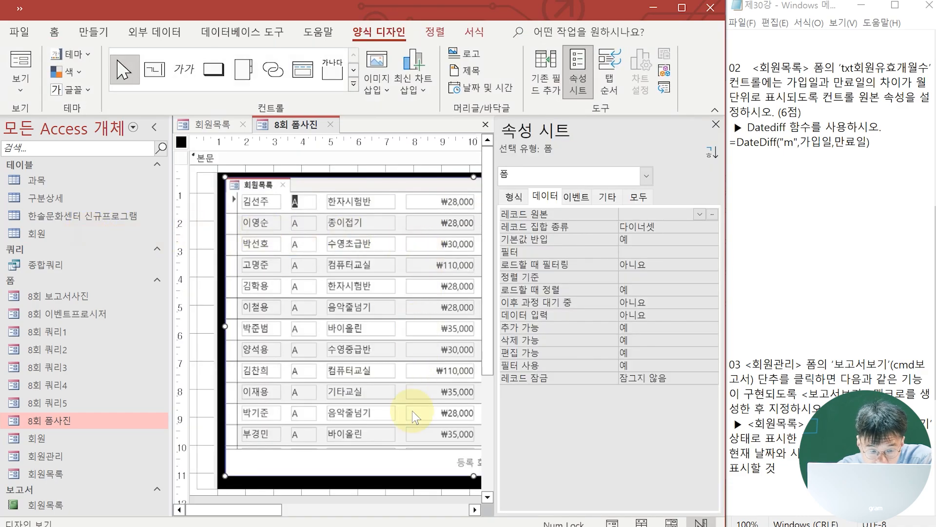
left_click(226, 130)
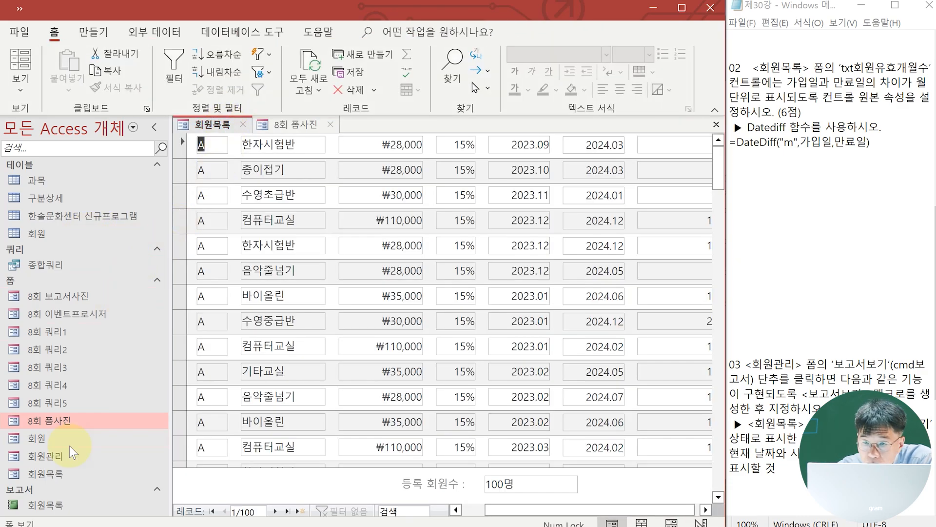
Examine the valid-months values against the 가입일 and 만료일 dates in the 회원목록 form and reread the task 02 instructions
scroll(829, 131, "up", 9)
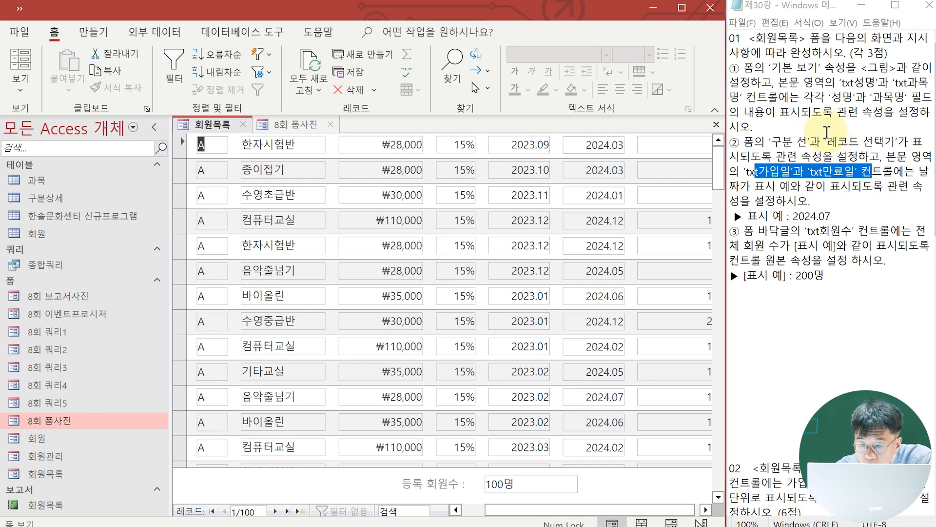
scroll(827, 131, "down", 6)
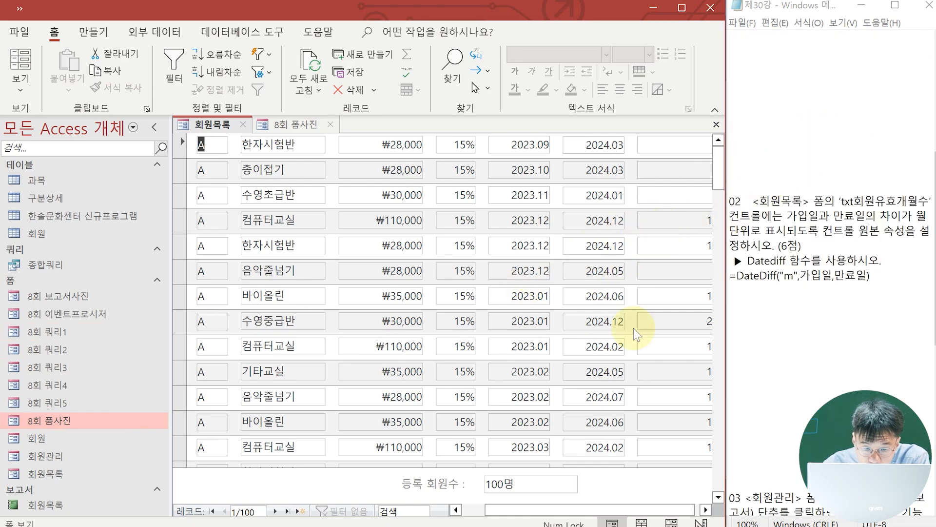
left_click_drag(496, 510, 698, 506)
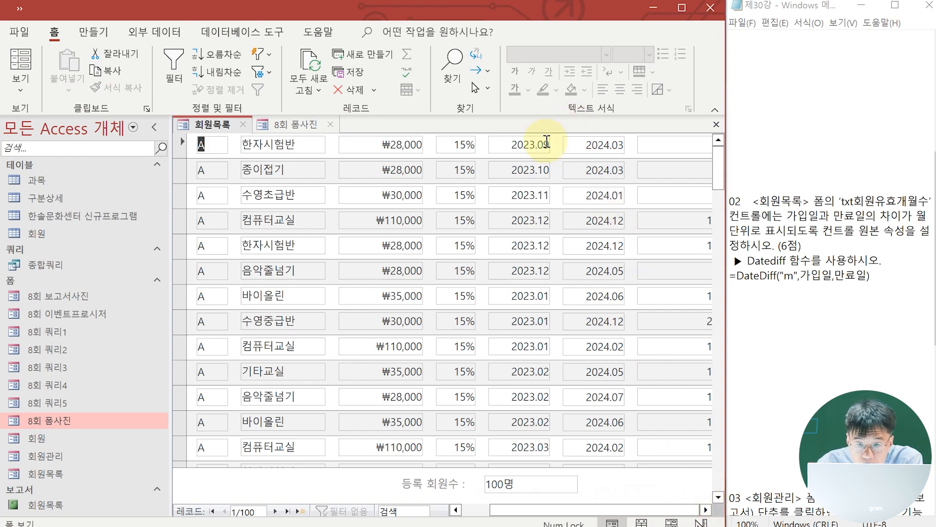
left_click(547, 501)
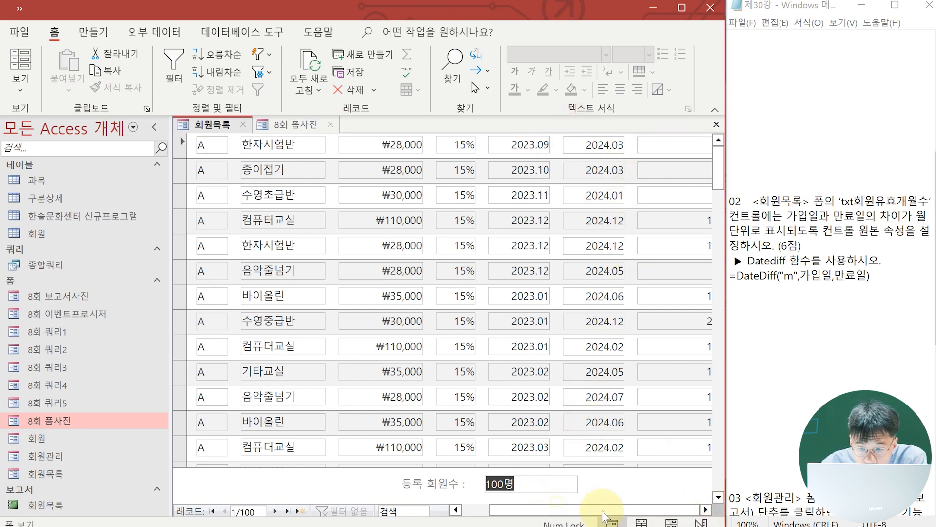
left_click(481, 510)
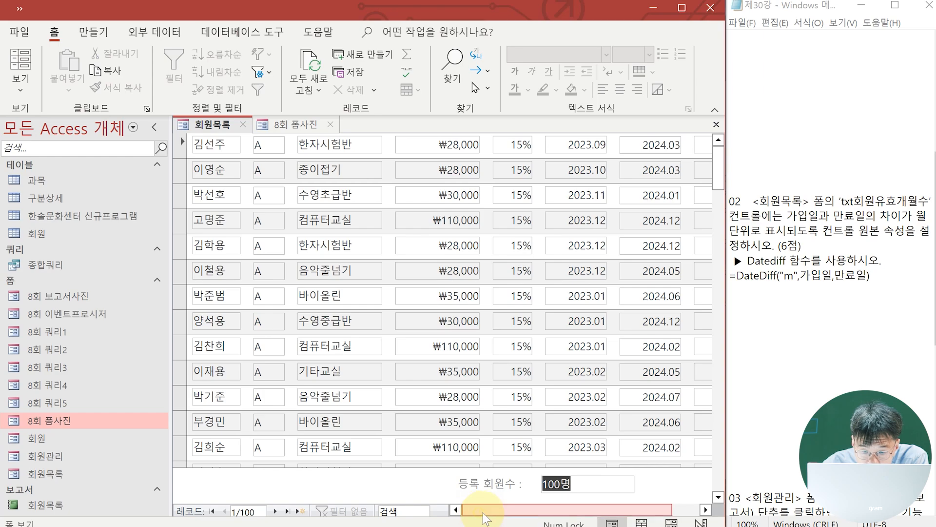
left_click(687, 509)
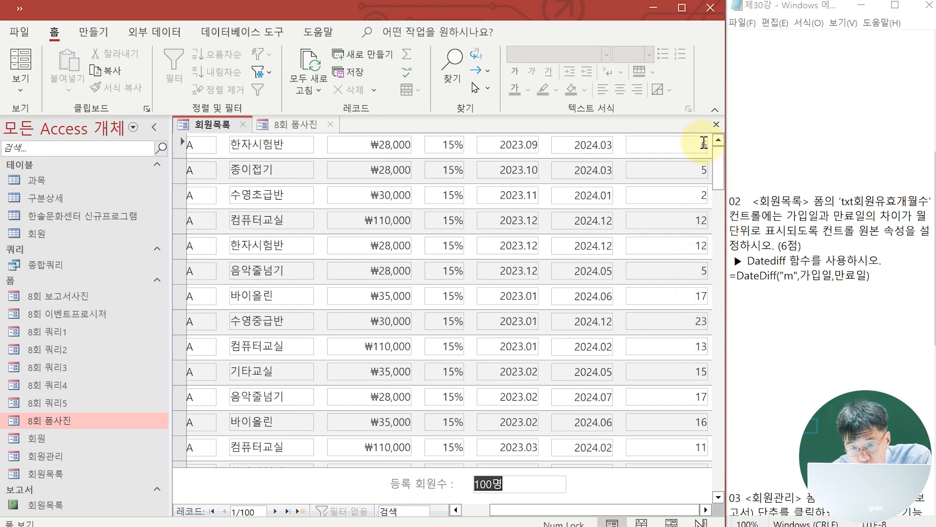
left_click(461, 510)
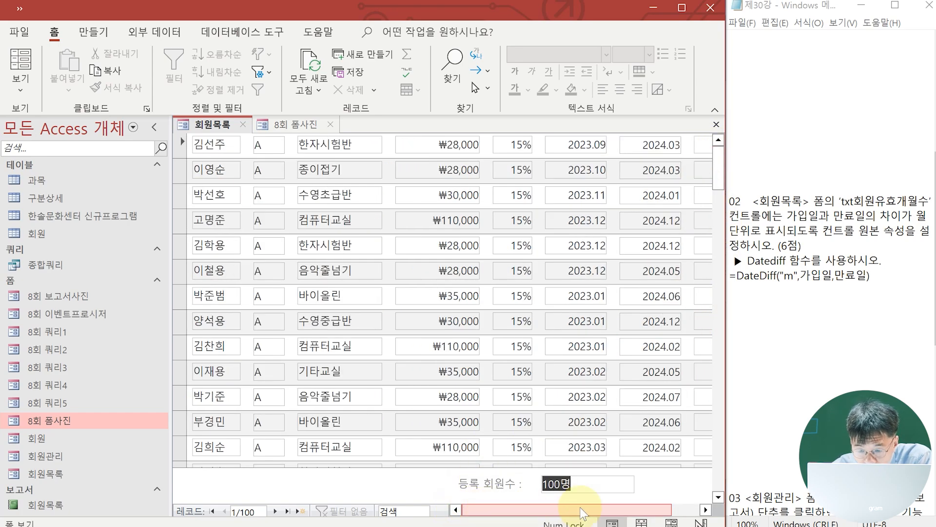
left_click_drag(638, 509, 663, 512)
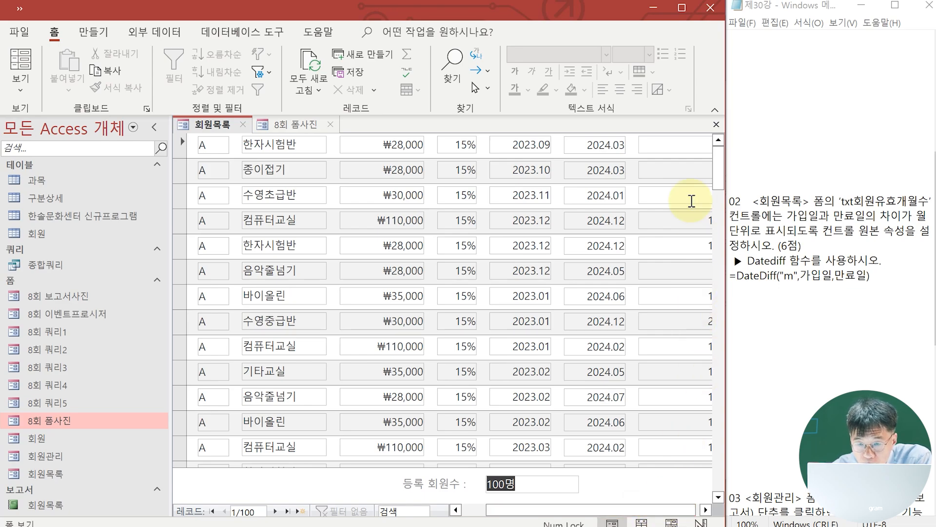
left_click_drag(676, 509, 692, 511)
left_click(668, 447)
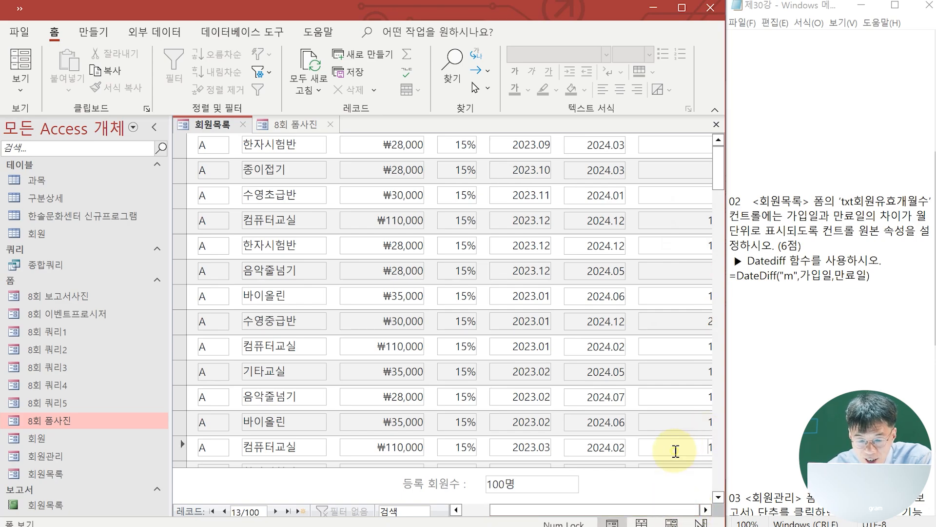
left_click(656, 476)
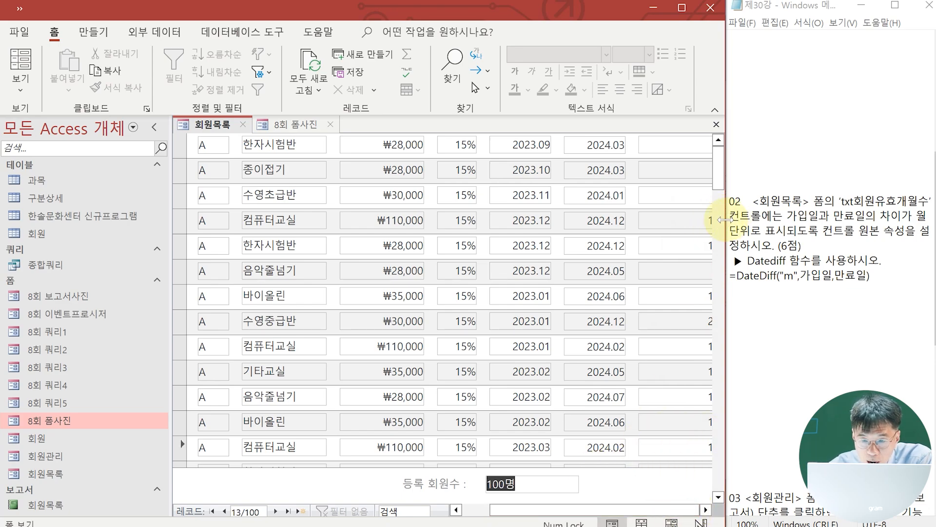
left_click(456, 510)
left_click_drag(483, 510, 609, 512)
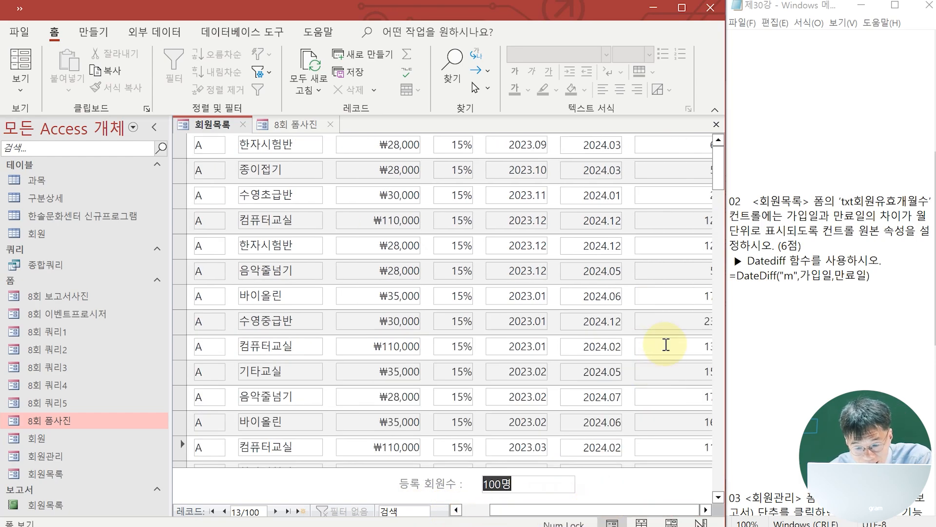
Close the 회원목록 and 8회 폼사진 forms and bring task 03 of the exam instructions into view
left_click(25, 8)
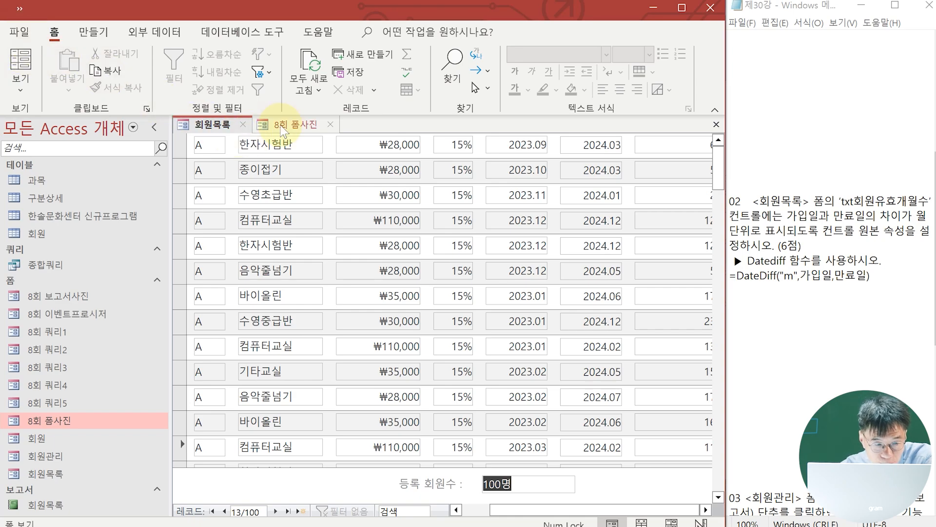
left_click(243, 124)
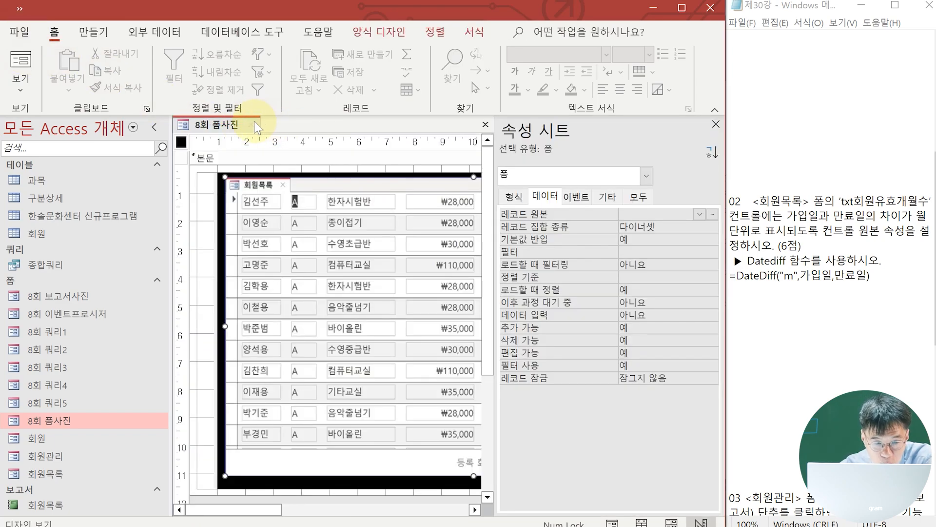
left_click(250, 122)
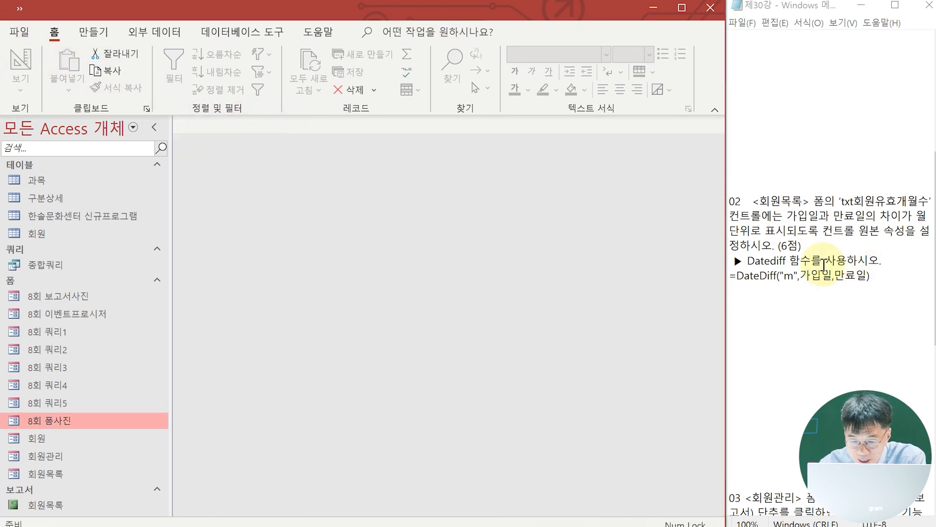
scroll(799, 263, "down", 4)
scroll(806, 106, "down", 6)
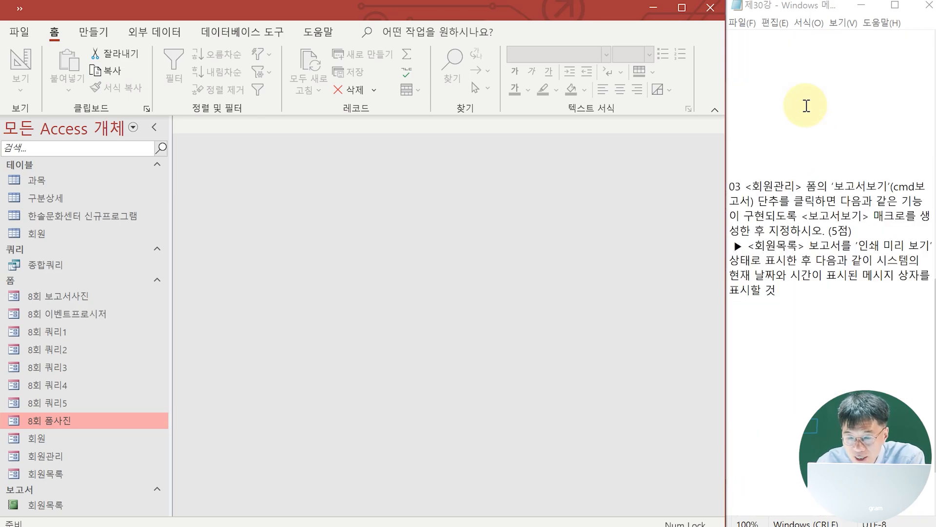
scroll(795, 182, "down", 1)
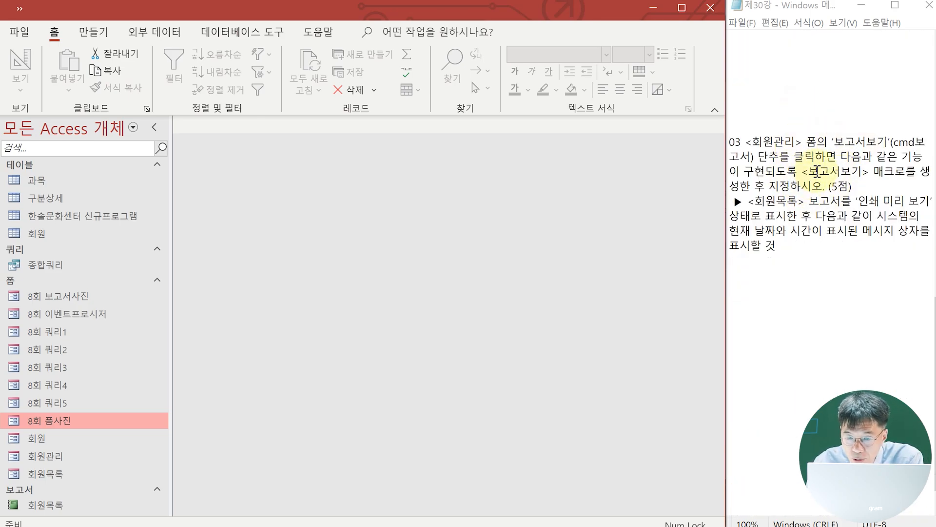
Create a new macro and add an OpenReport action to it, following the report instruction in task 03
left_click(96, 34)
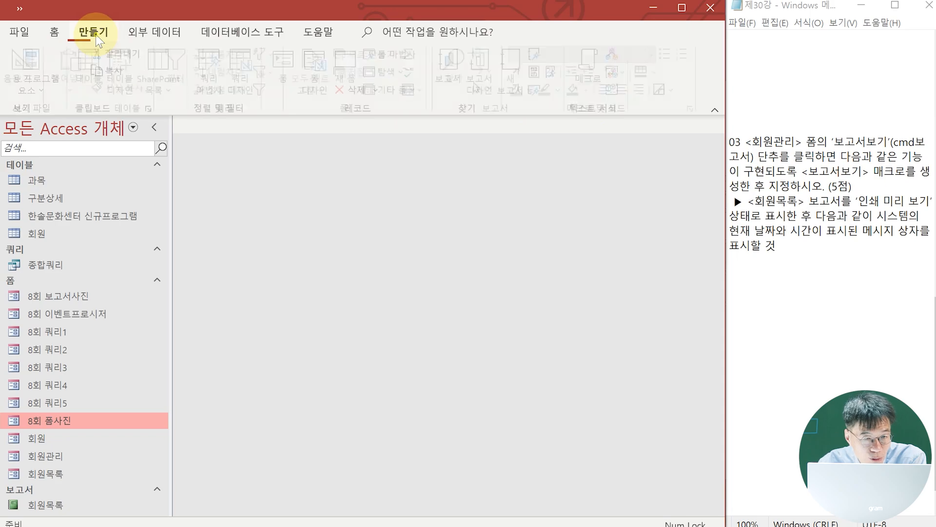
left_click(586, 80)
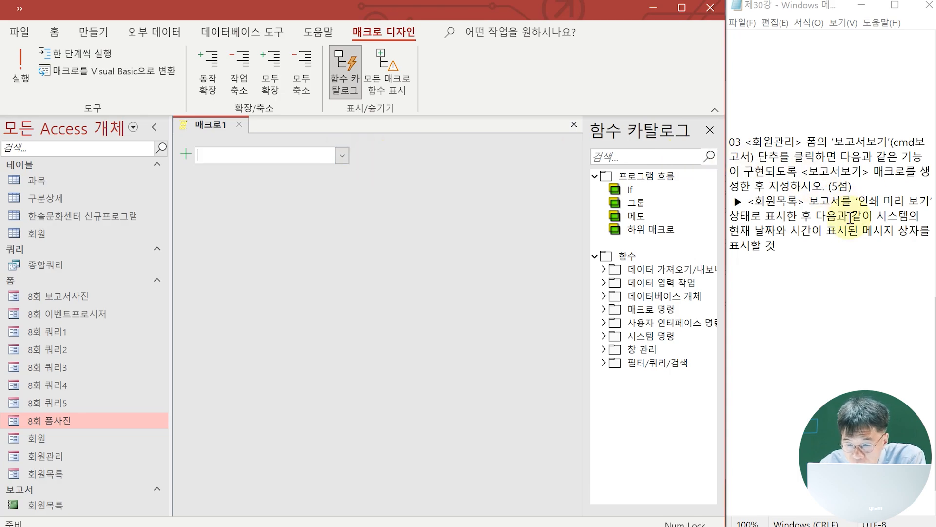
left_click_drag(760, 201, 813, 219)
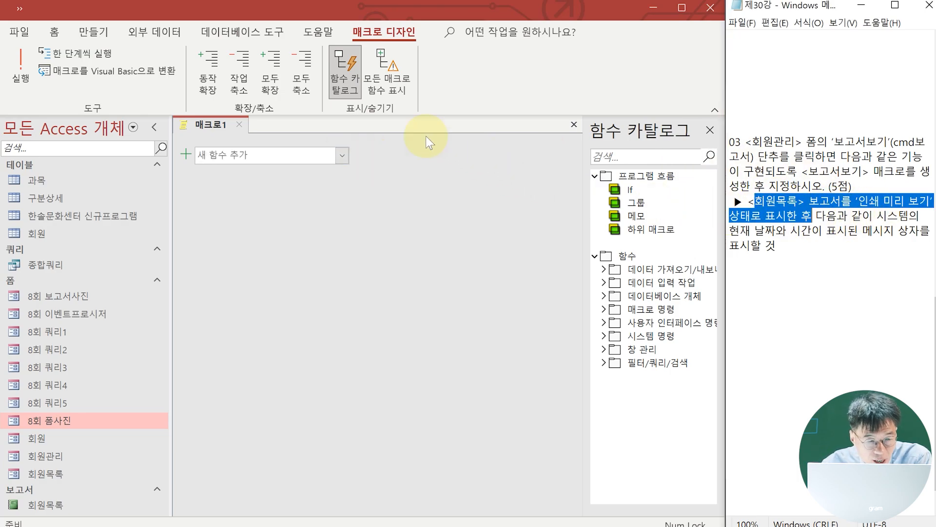
left_click(342, 156)
scroll(273, 329, "down", 3)
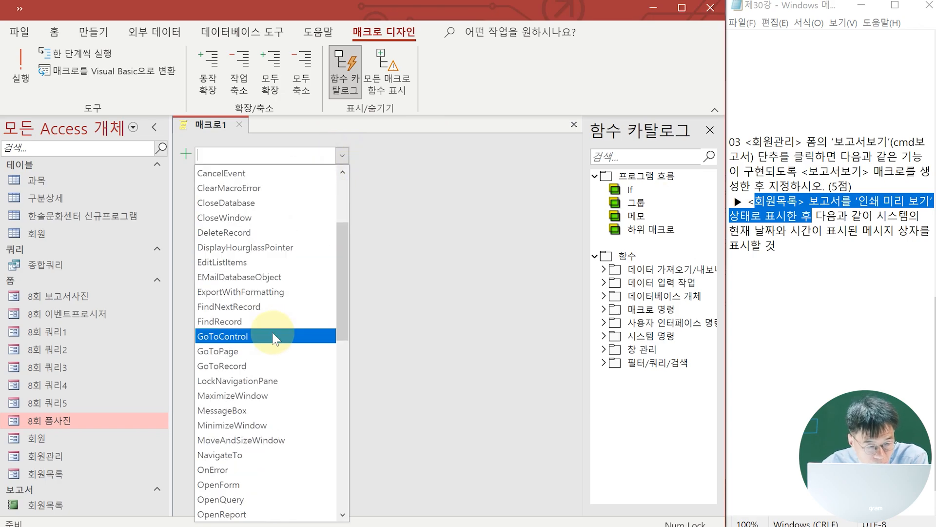
left_click(276, 513)
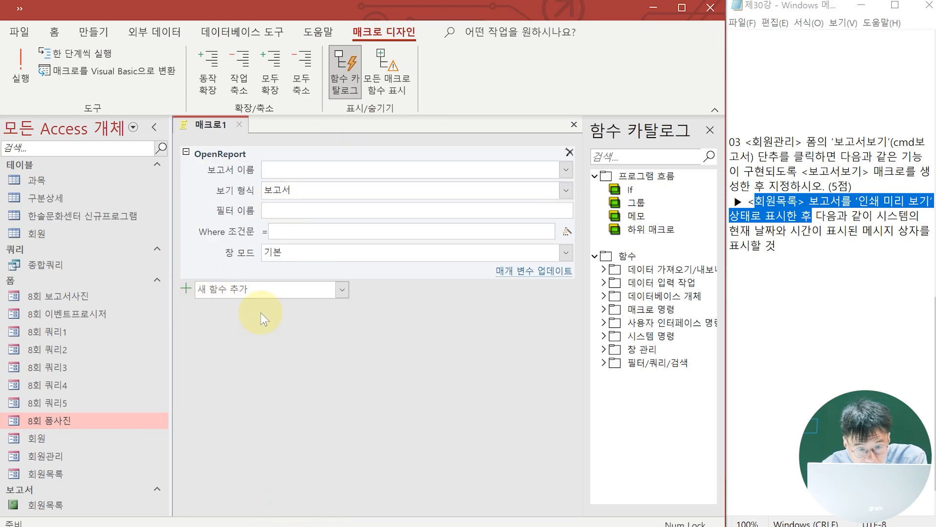
Set the OpenReport action to open the 회원목록 report with 인쇄 미리 보기 as its view type
left_click(566, 171)
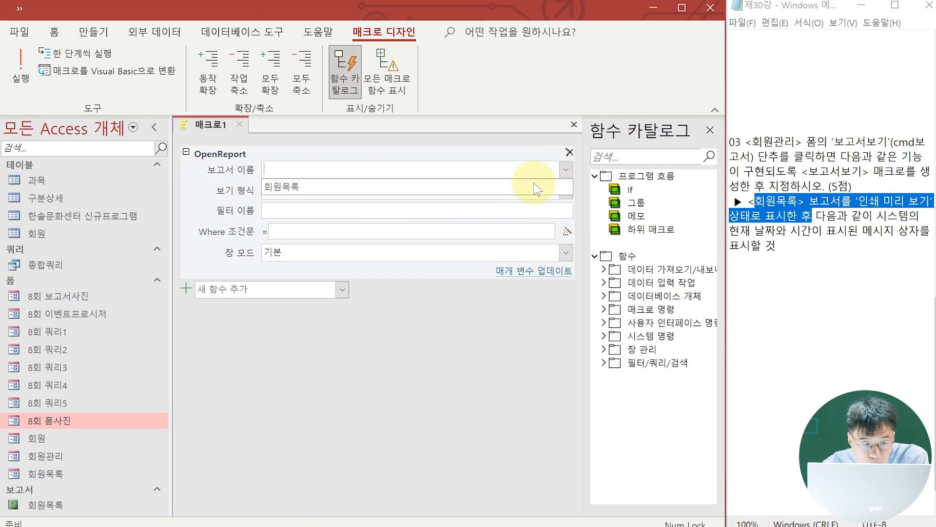
left_click(361, 187)
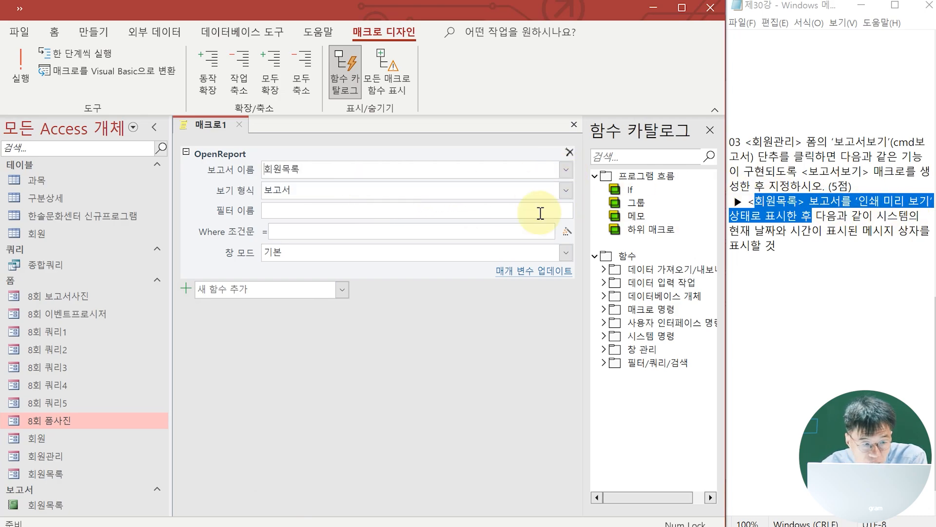
left_click(435, 188)
left_click(565, 190)
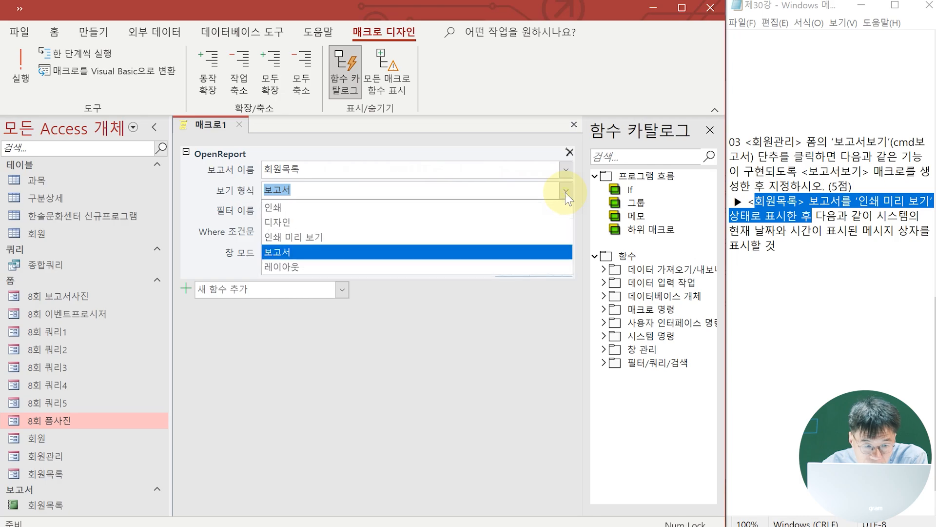
left_click(439, 234)
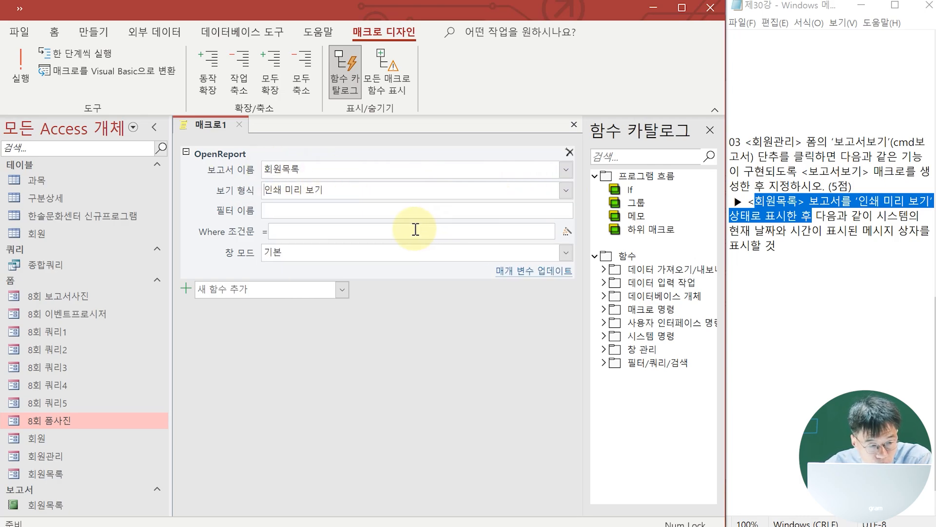
Add a MessageBox action after the OpenReport action in the macro
left_click(343, 293)
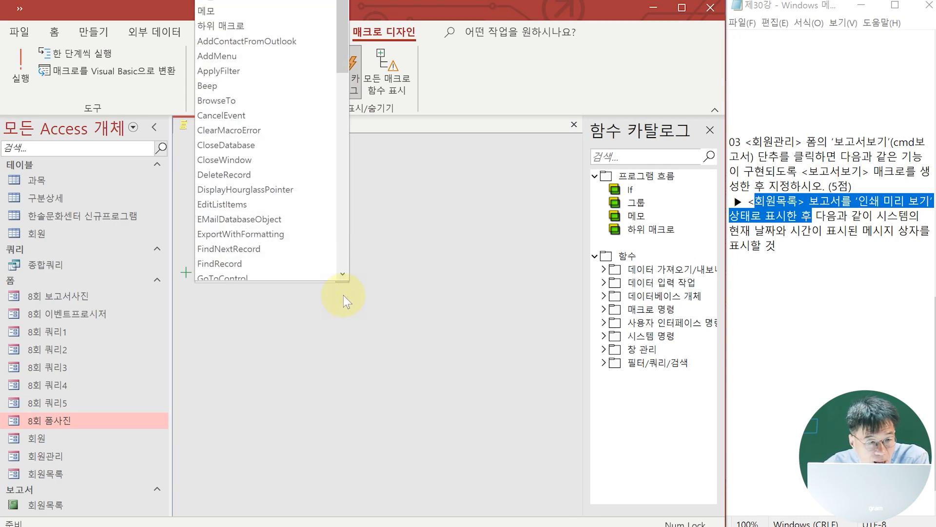
scroll(268, 117, "down", 5)
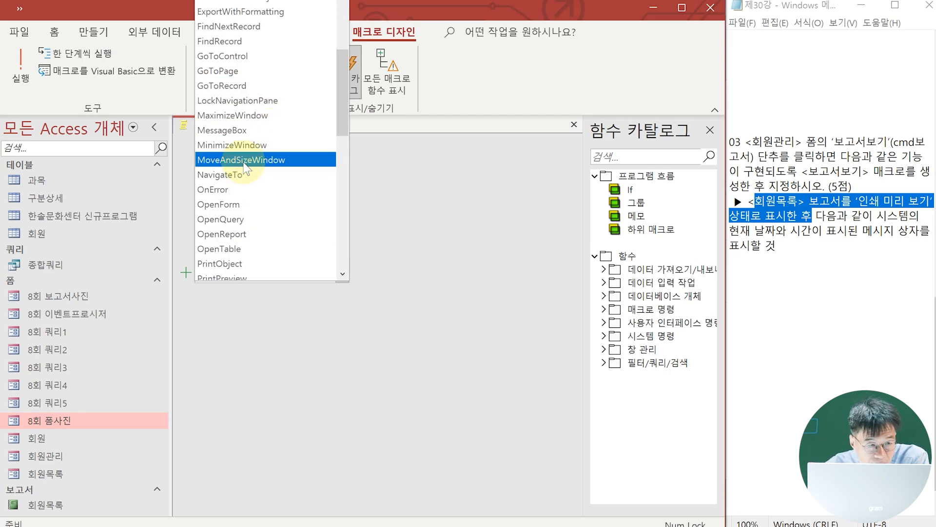
left_click(269, 130)
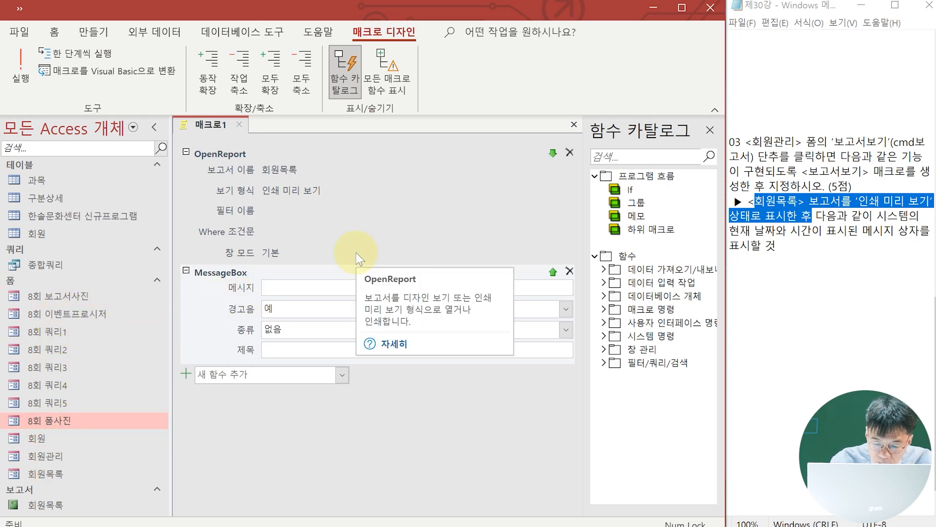
Set the MessageBox message to the expression ="오늘은" & now() & "입니다."
type("=")
type("\"")
type("오느")
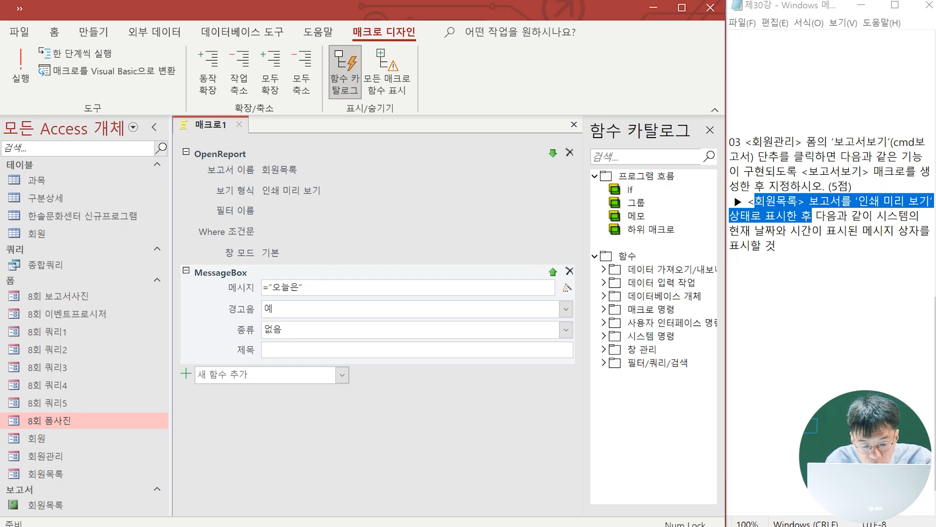
type("&")
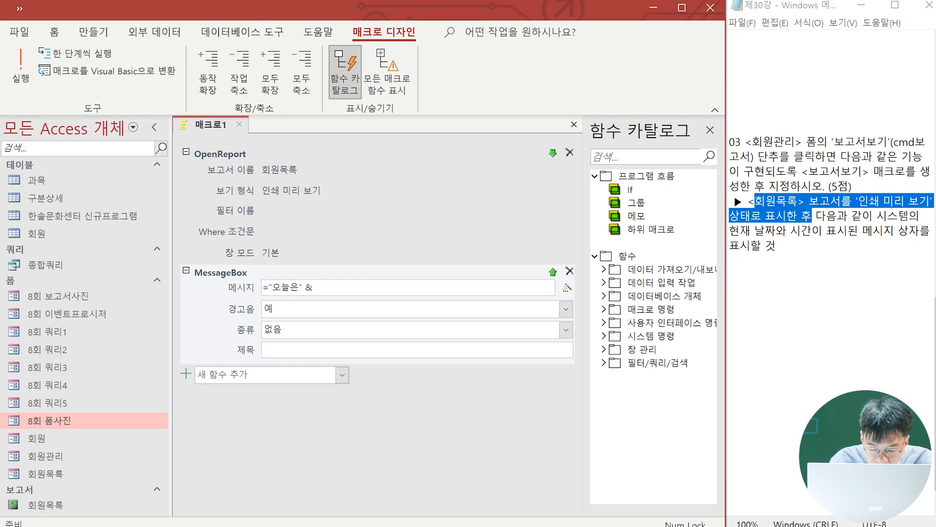
type(" no")
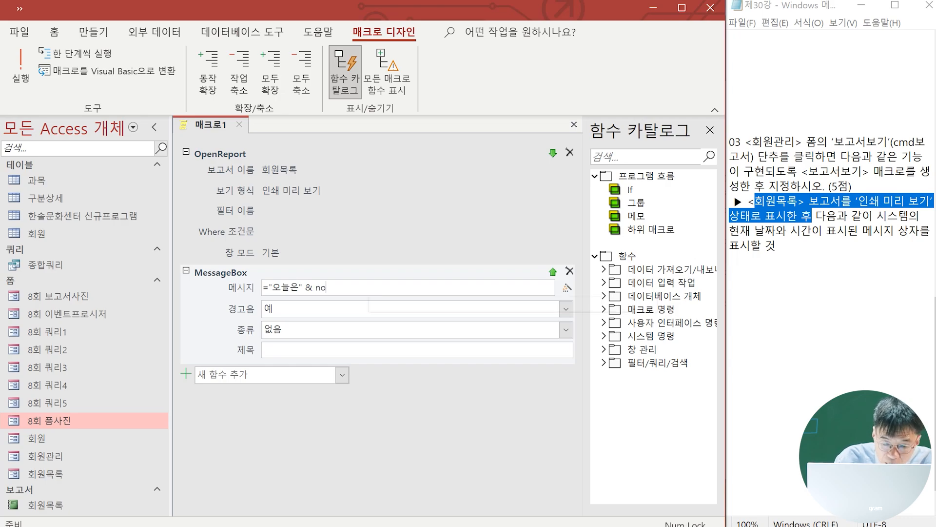
type("w() &")
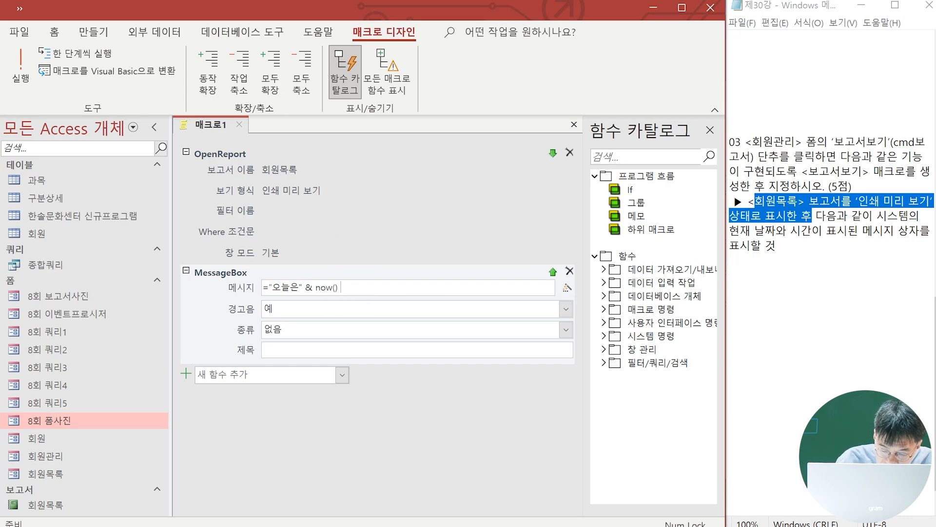
type(" \"입니다")
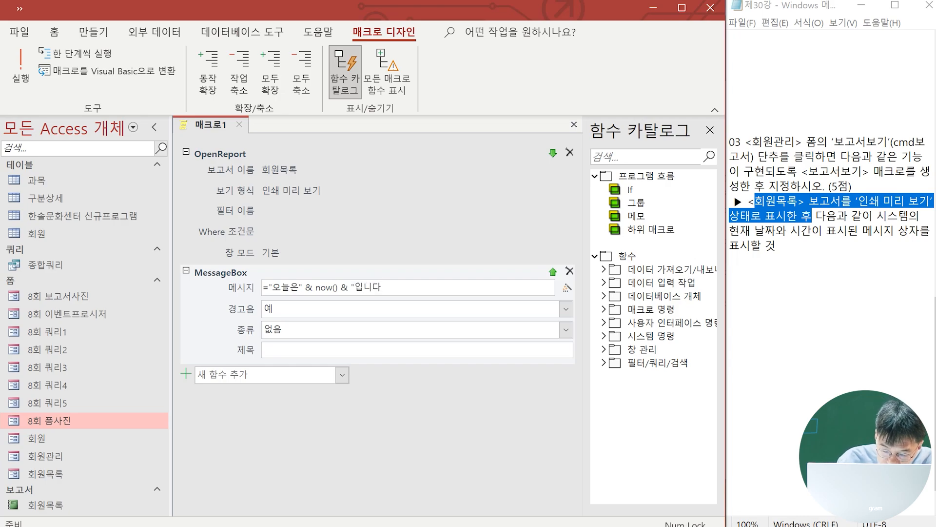
type(".\"")
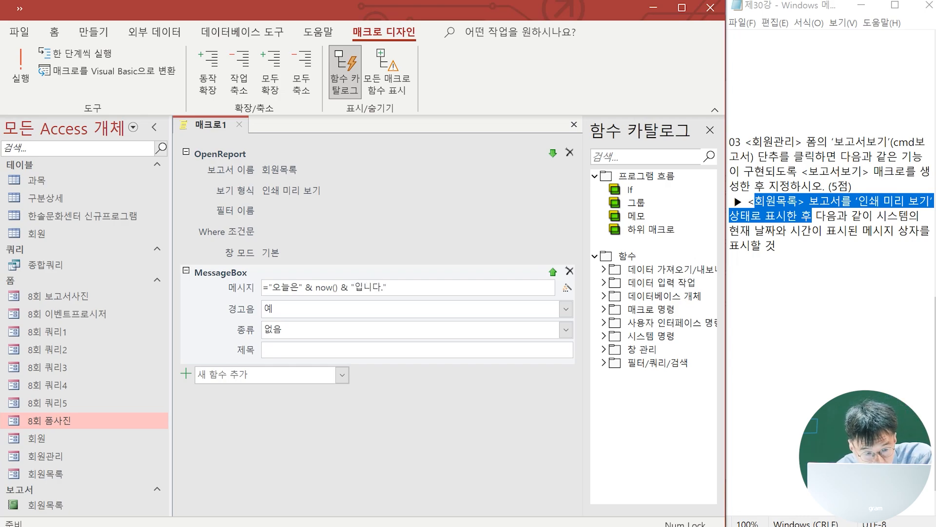
Set the message box type to 정보 and its title to 보고서 정보 조회
left_click(308, 328)
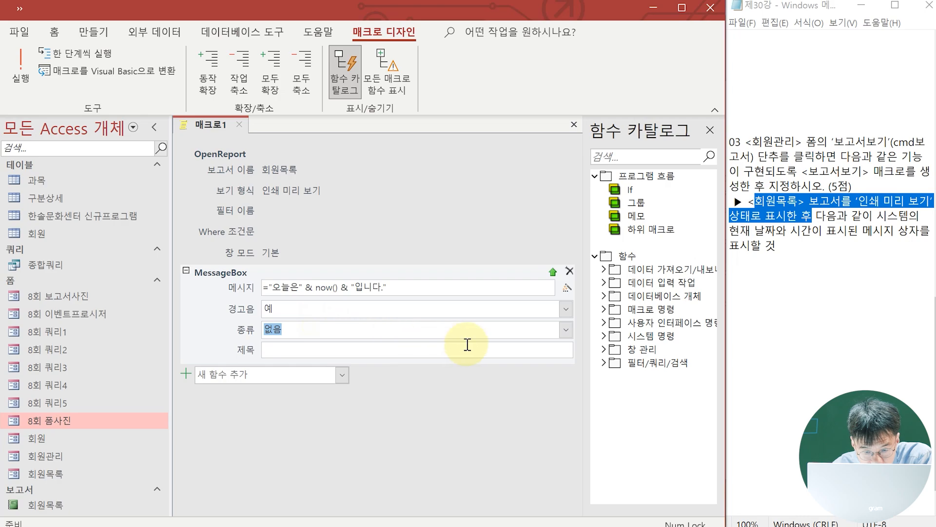
left_click(565, 335)
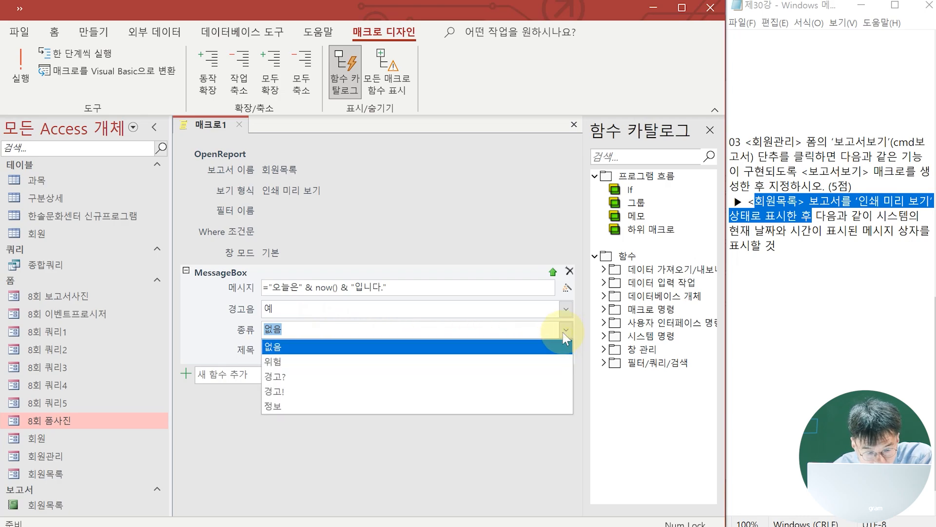
left_click(340, 405)
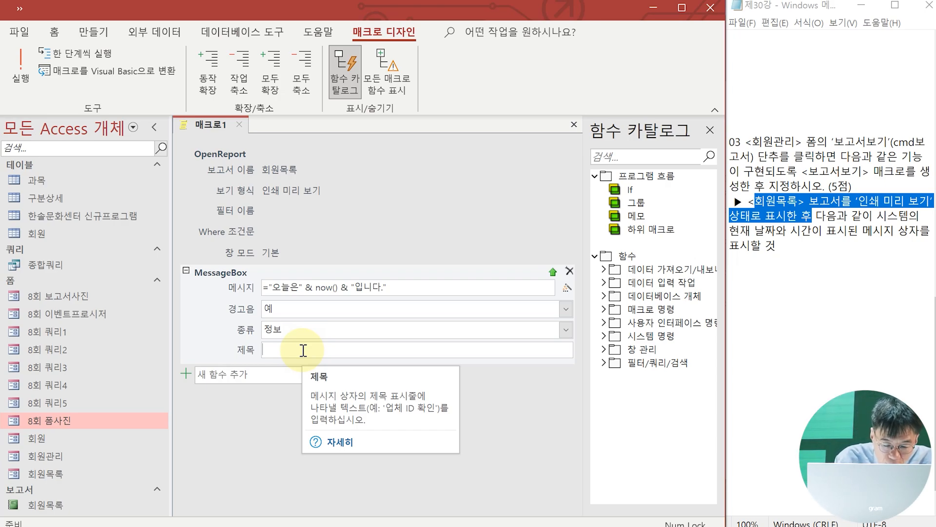
type("보고서 정보 조회")
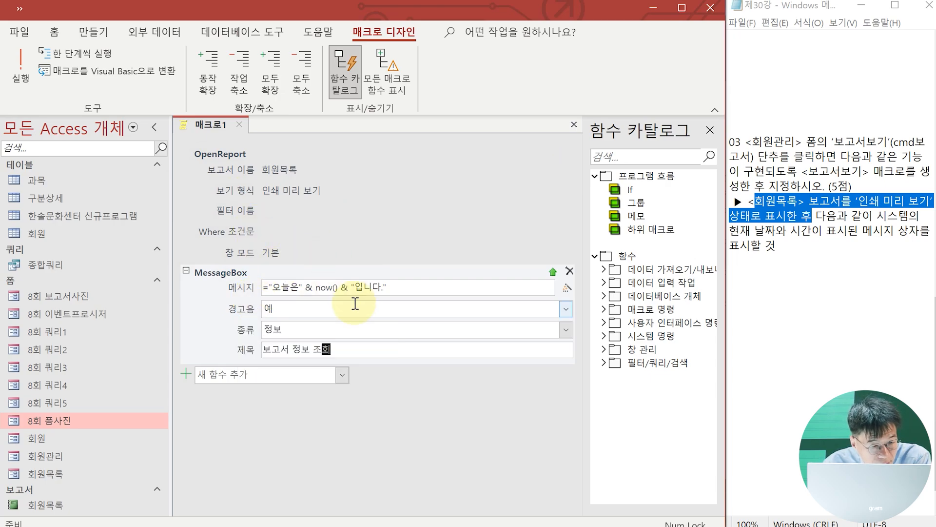
Save the macro under the name 보고서보기 and close it
left_click(19, 12)
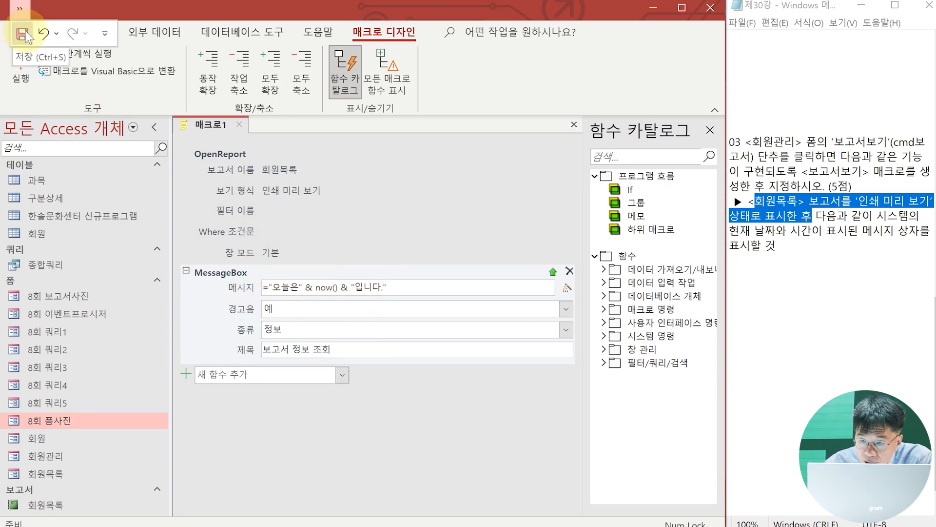
left_click(22, 34)
type("보고서보기")
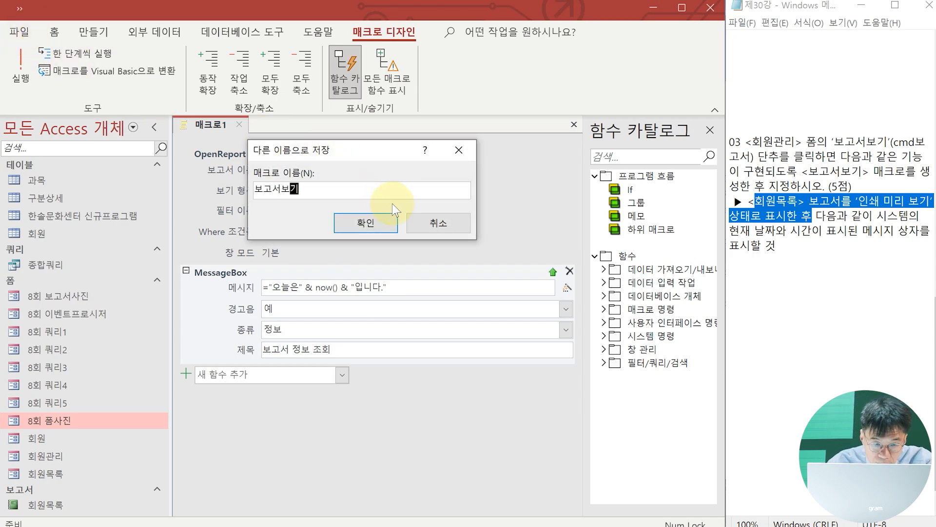
left_click(368, 227)
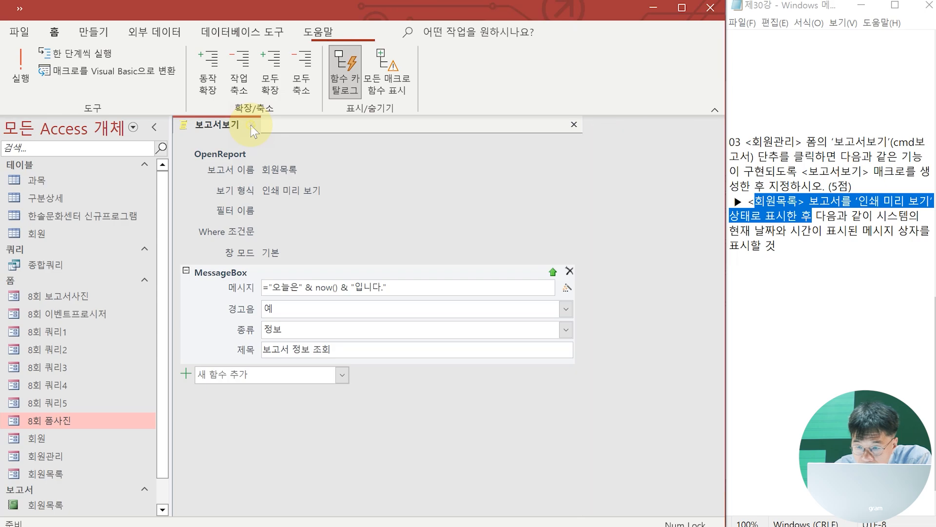
left_click(250, 124)
In the design of the 회원관리 form, assign the 보고서보기 macro to the On Click event of the cmd보고서 button
left_click(867, 228)
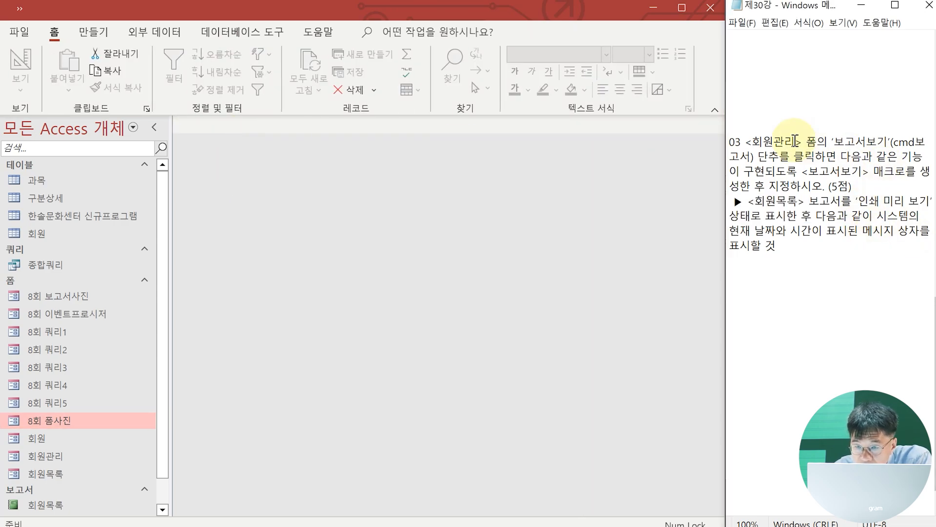
right_click(50, 454)
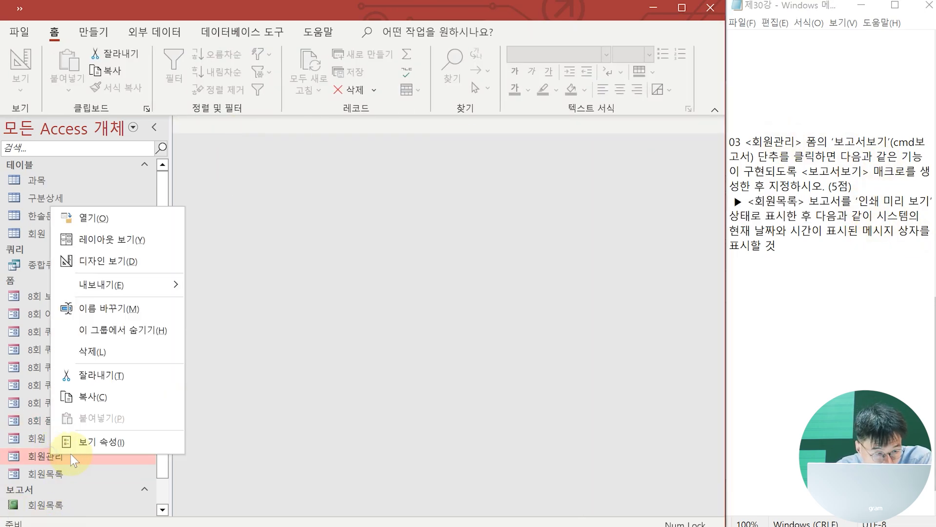
left_click(102, 262)
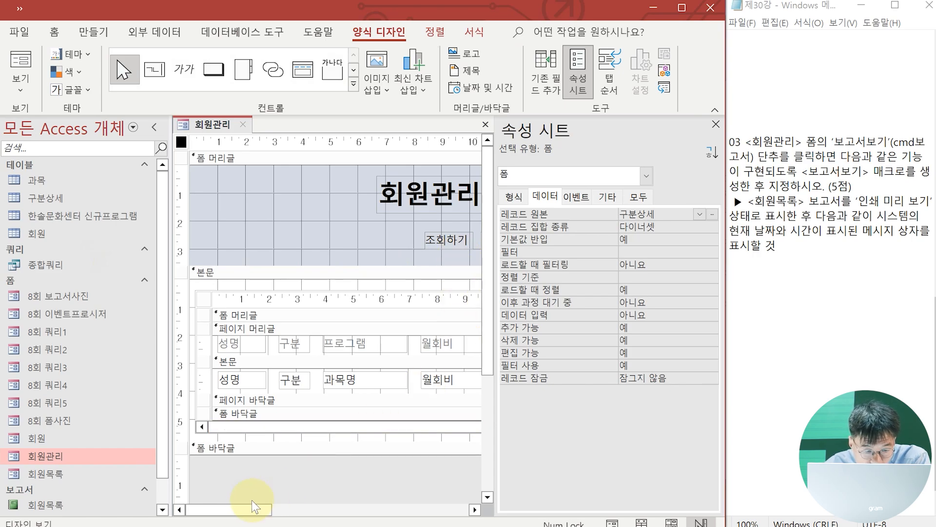
left_click_drag(242, 509, 350, 509)
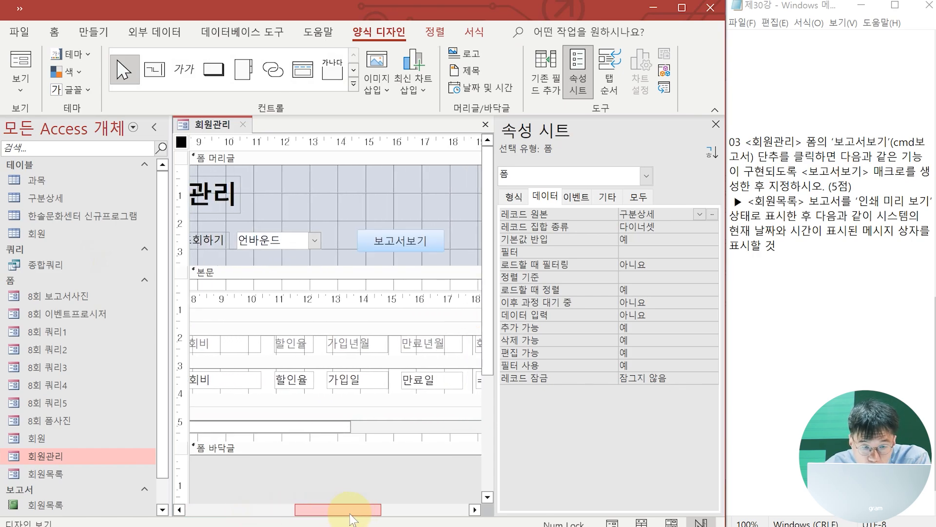
left_click(411, 239)
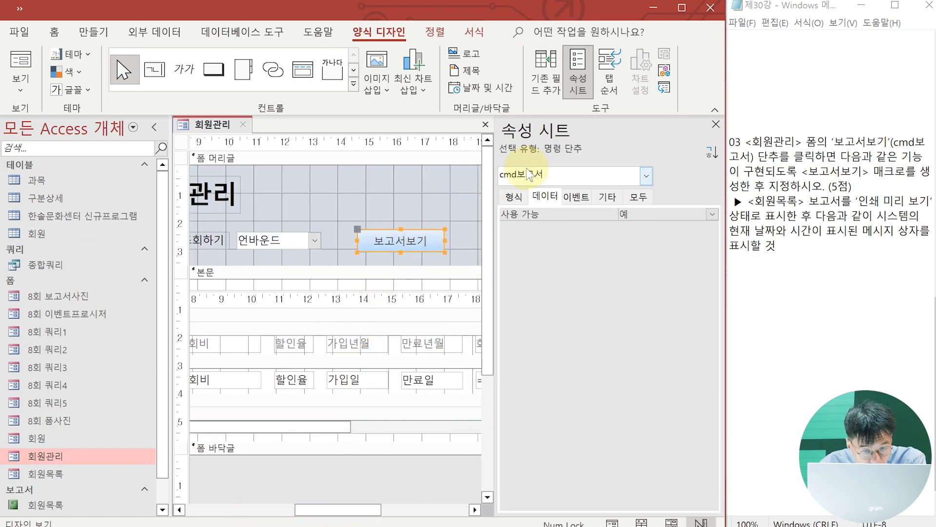
left_click(576, 197)
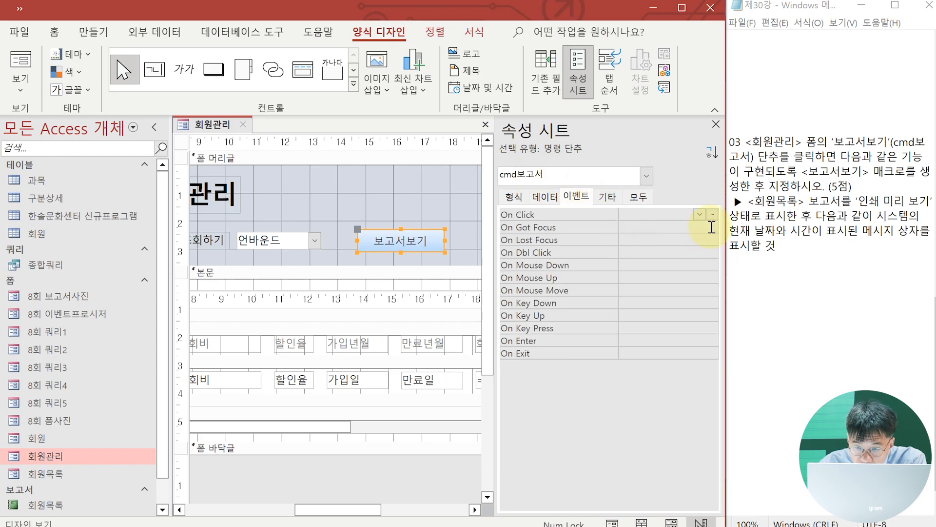
left_click(699, 214)
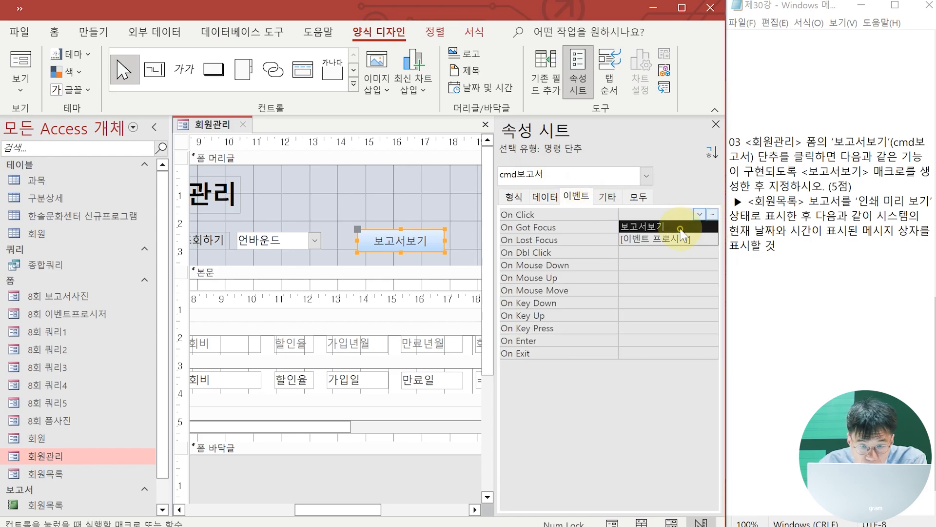
left_click(680, 228)
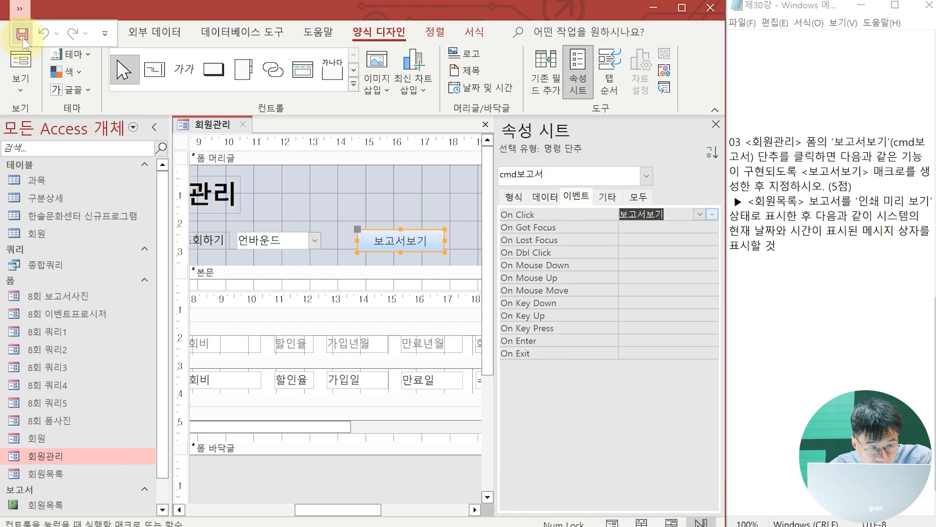
Test the 보고서보기 button in the form view of 회원관리, and close the report preview and the form
left_click(20, 61)
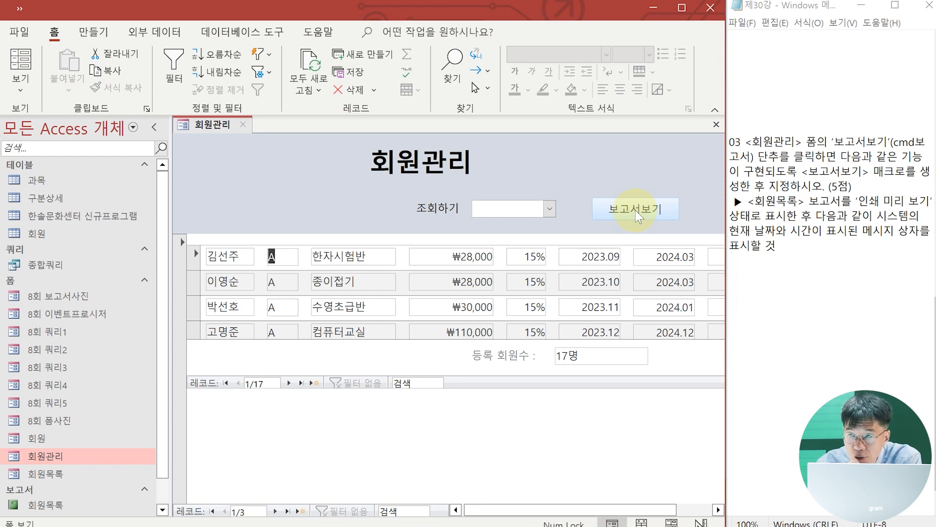
left_click(638, 209)
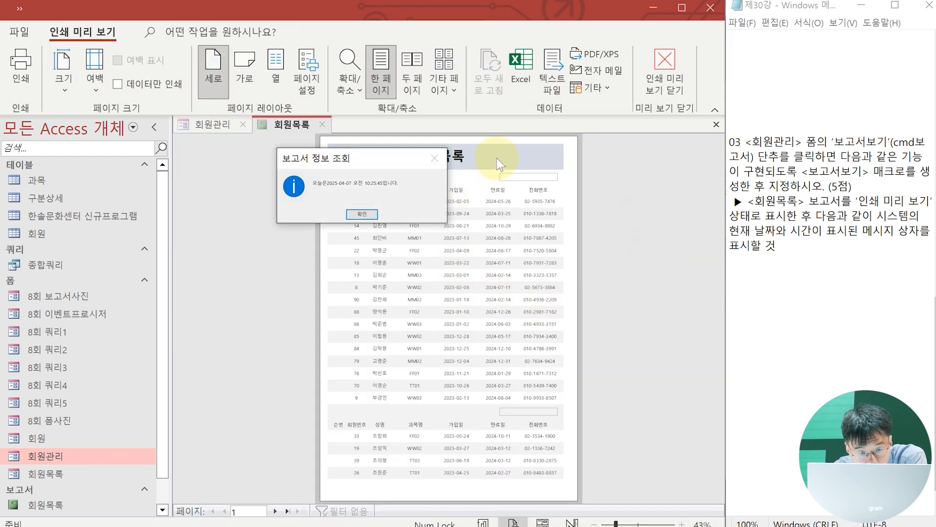
left_click(371, 217)
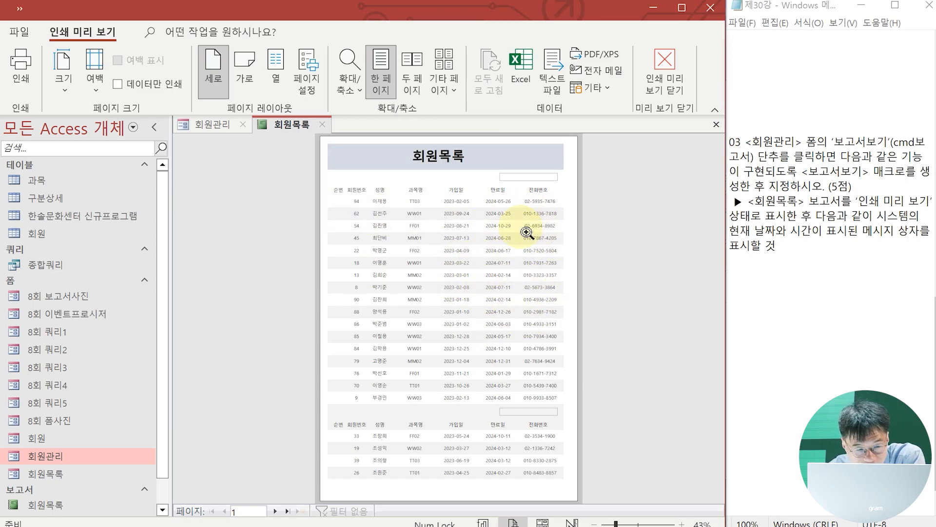
left_click(322, 124)
left_click(244, 125)
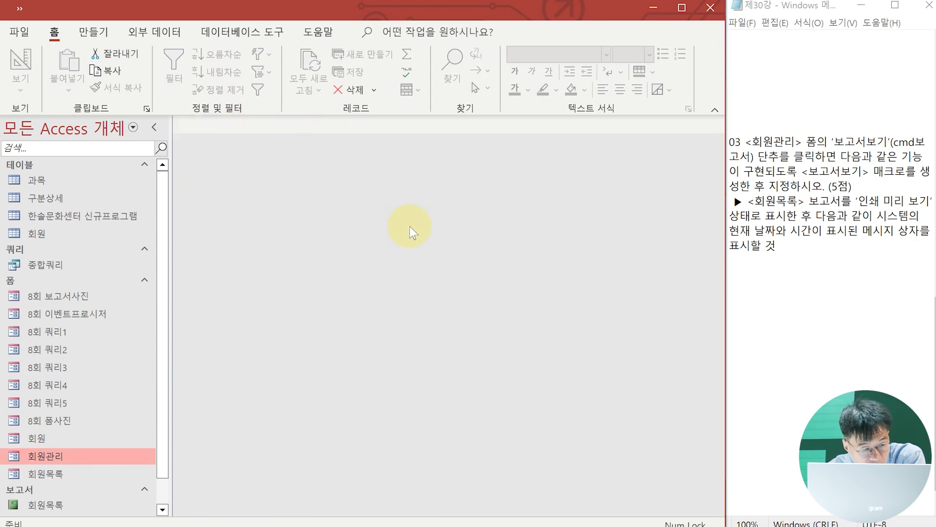